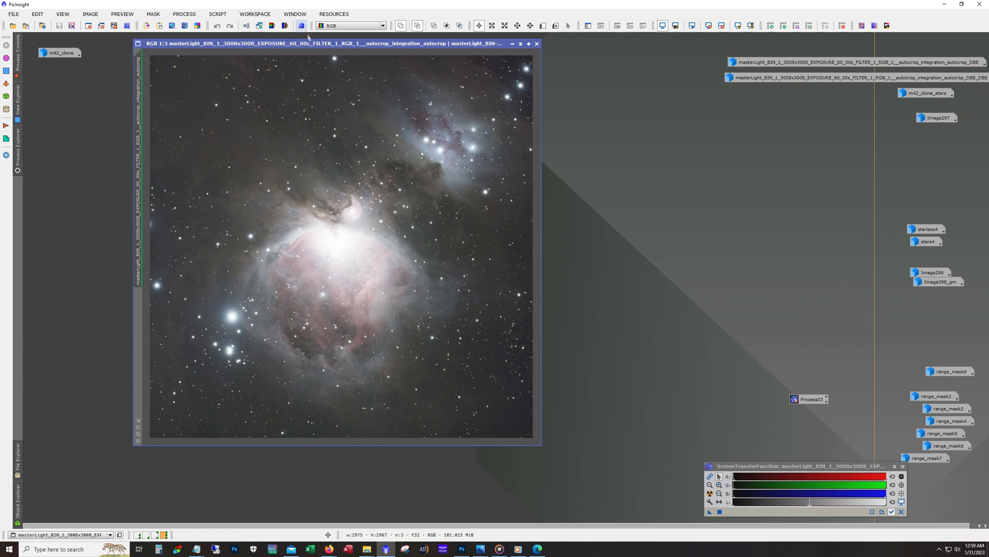
Enlarge the Orion image window and view the unstretched linear data zoomed to 2:1.
left_click_drag(311, 47, 295, 41)
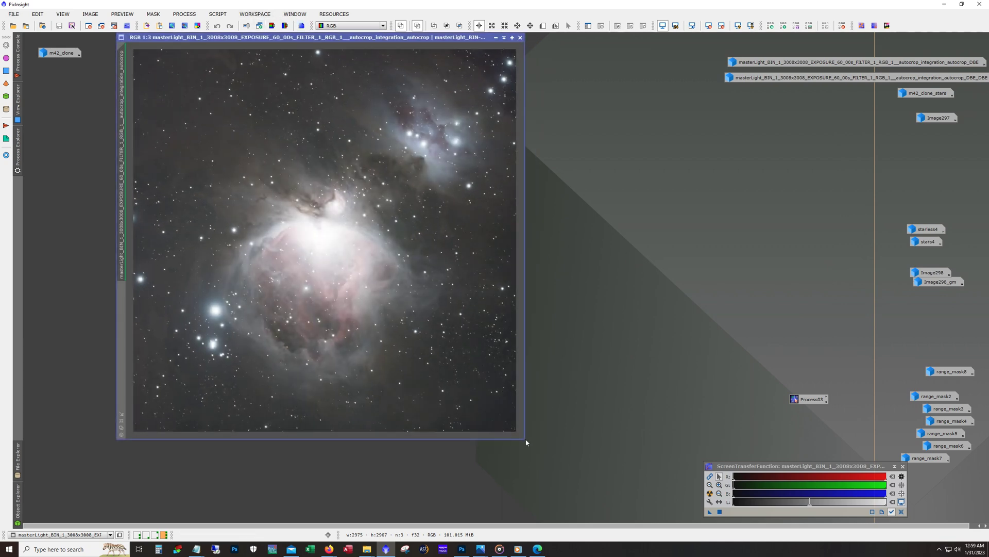
left_click_drag(525, 439, 660, 504)
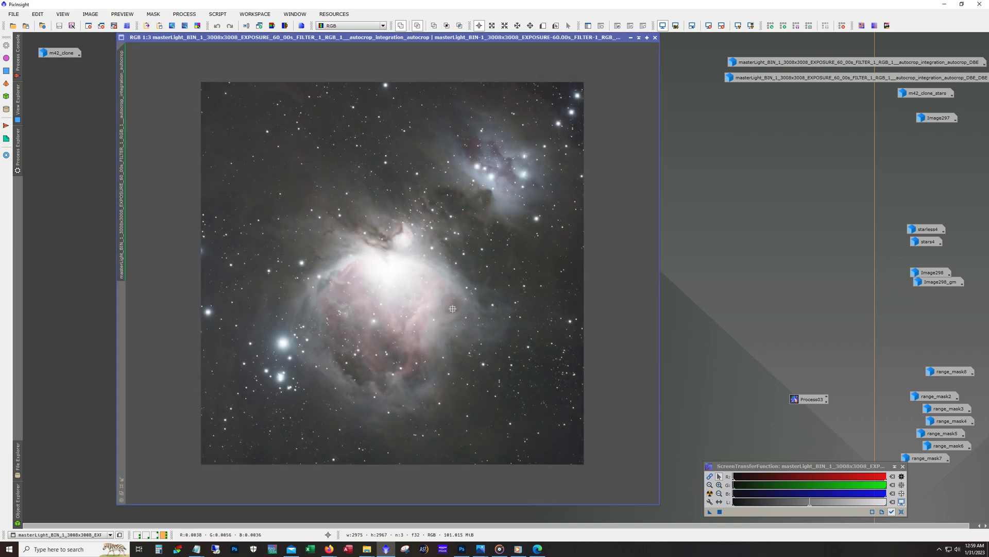
key("ctrl+F12")
scroll(453, 308, "up", 2)
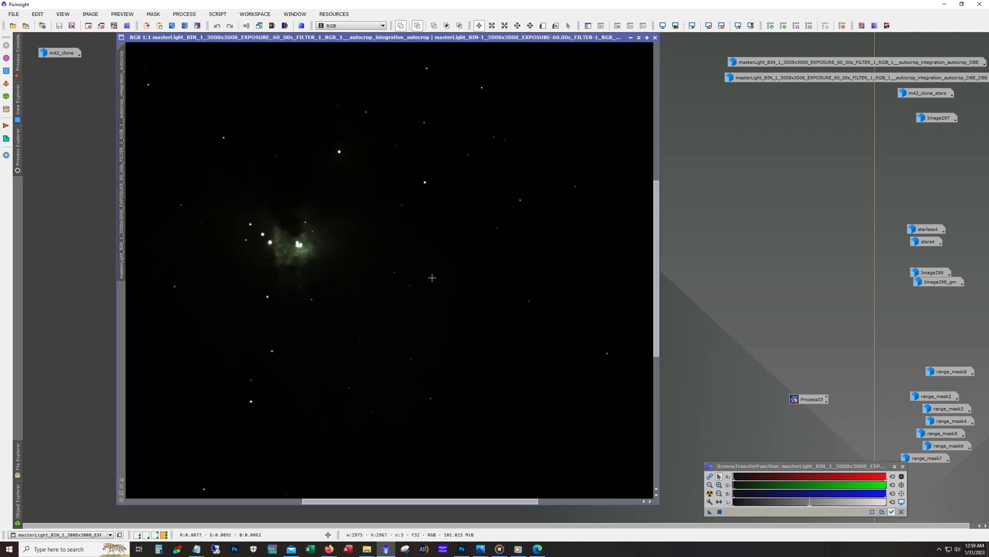
scroll(431, 276, "up", 1)
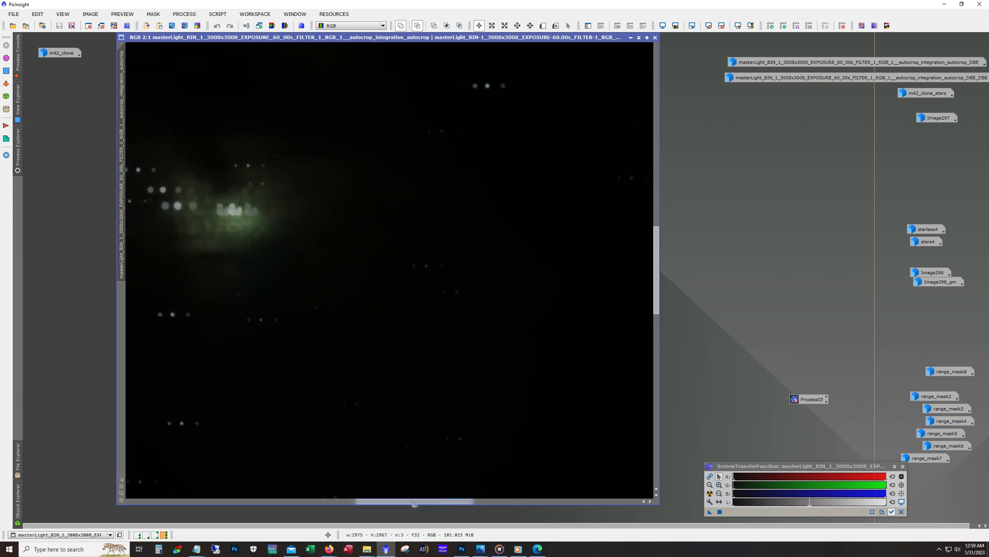
Pan to the nebula core, undo to compare with the previous state, and restore the auto stretch.
left_click_drag(441, 501, 402, 501)
left_click_drag(656, 293, 655, 278)
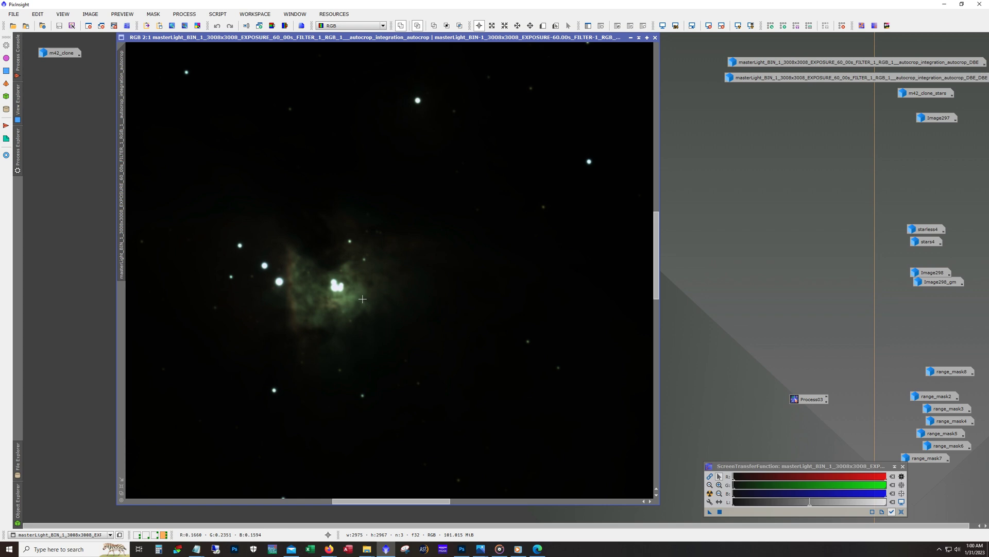
key("ctrl+z")
left_click(710, 494)
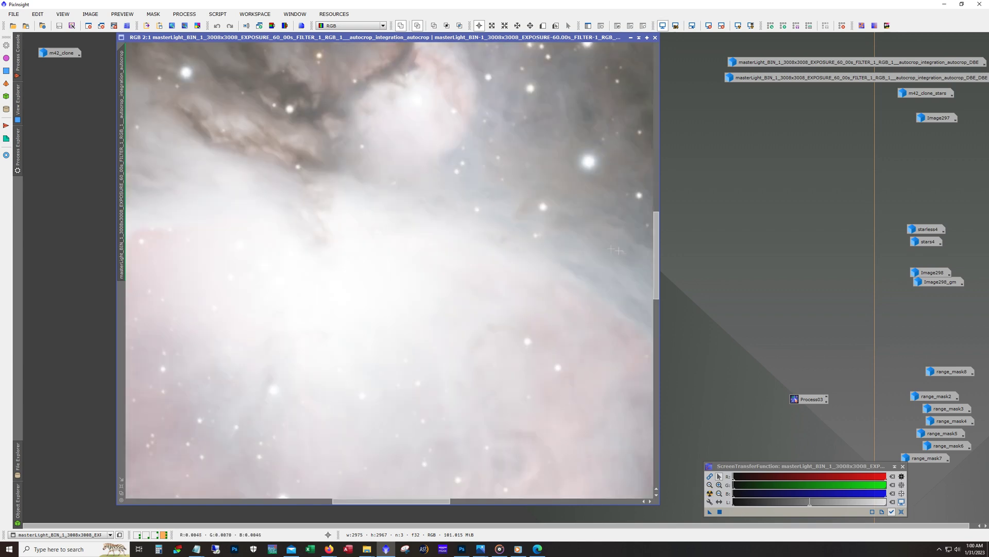
scroll(448, 430, "up", 10)
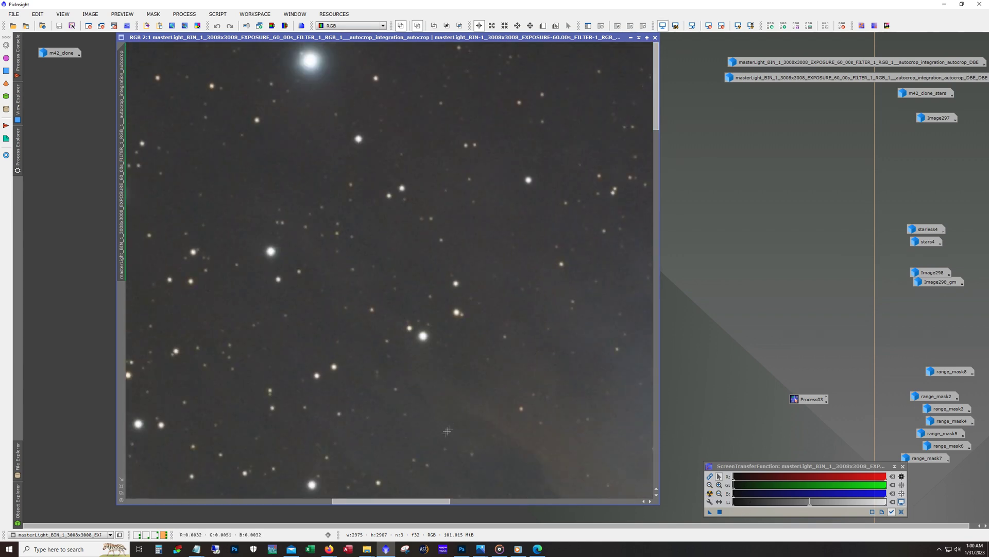
left_click_drag(449, 501, 641, 502)
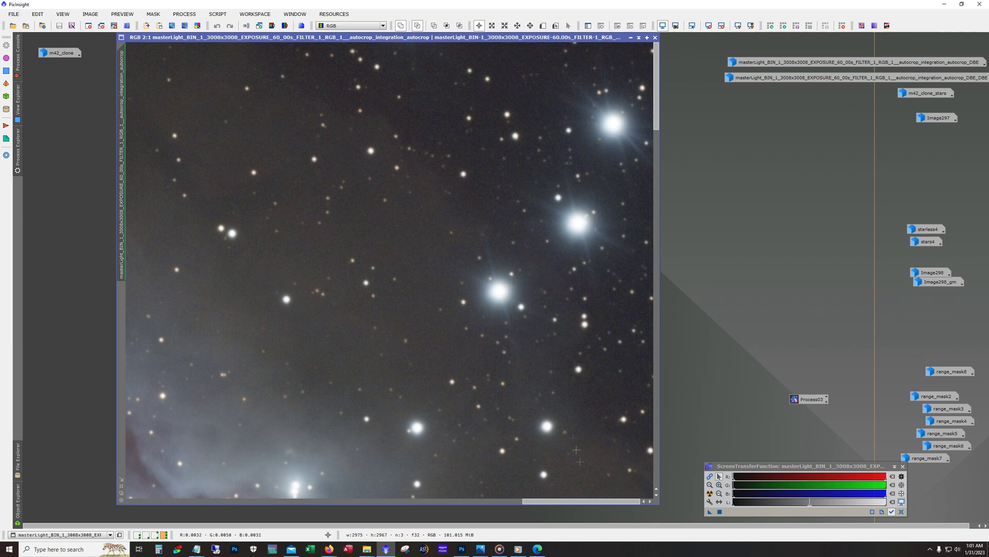
left_click_drag(573, 501, 192, 501)
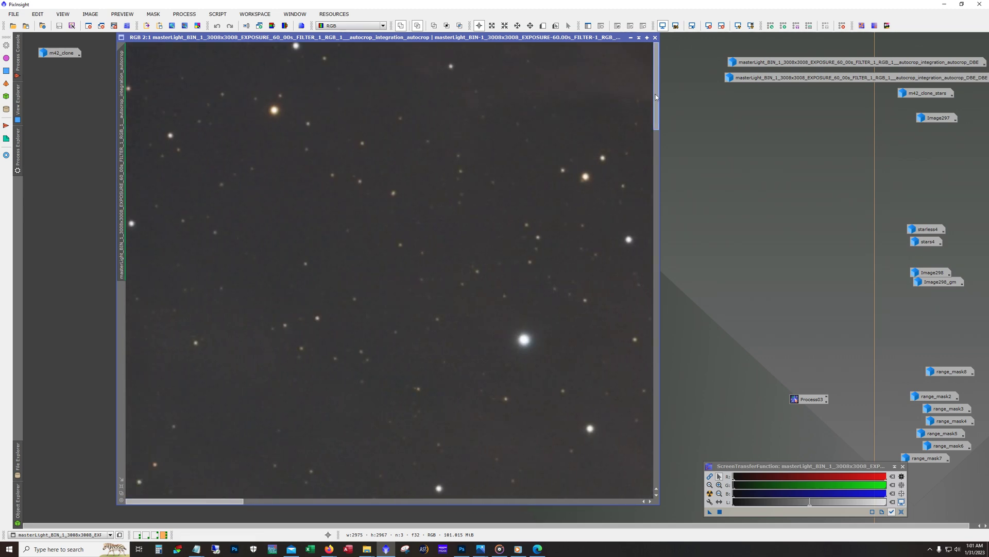
left_click_drag(656, 98, 600, 404)
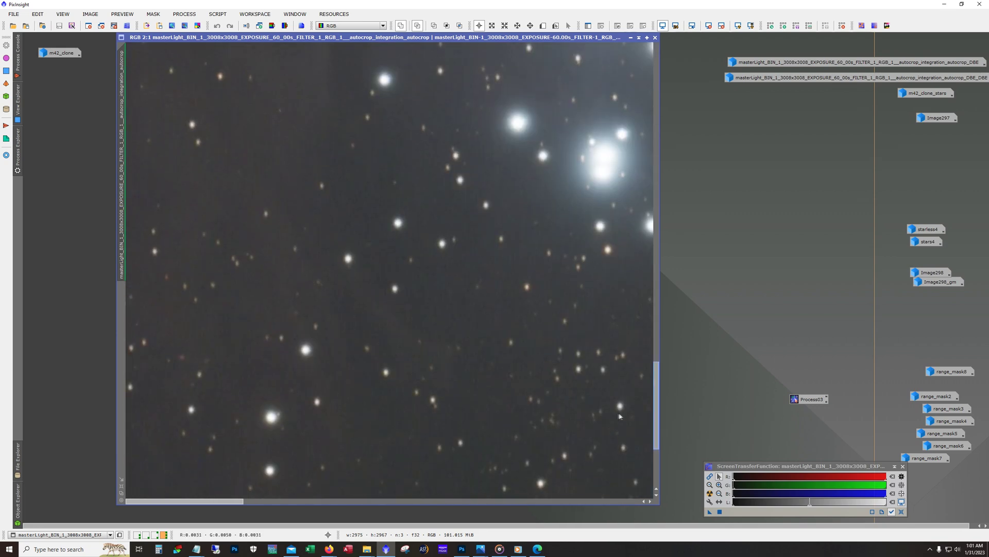
left_click_drag(597, 416, 624, 471)
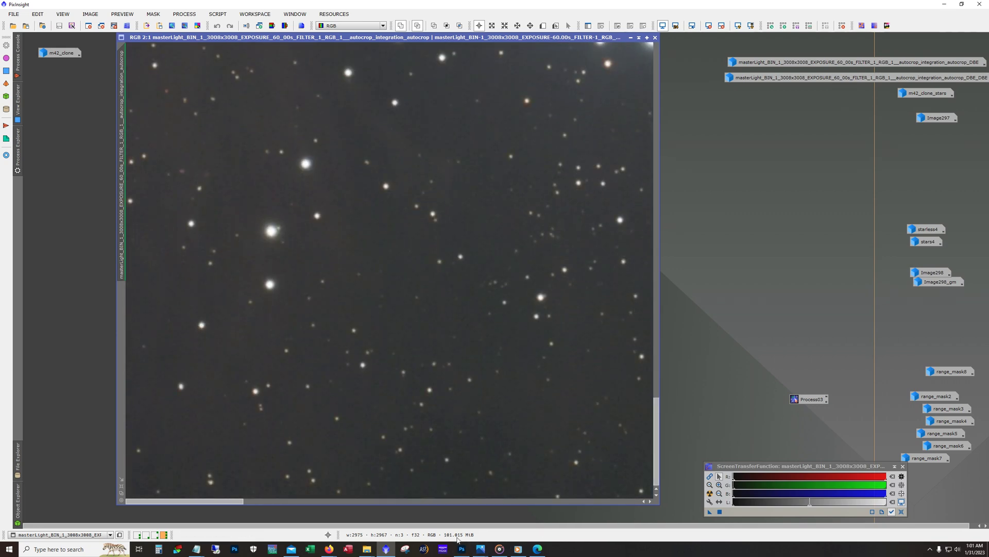
left_click_drag(223, 501, 634, 520)
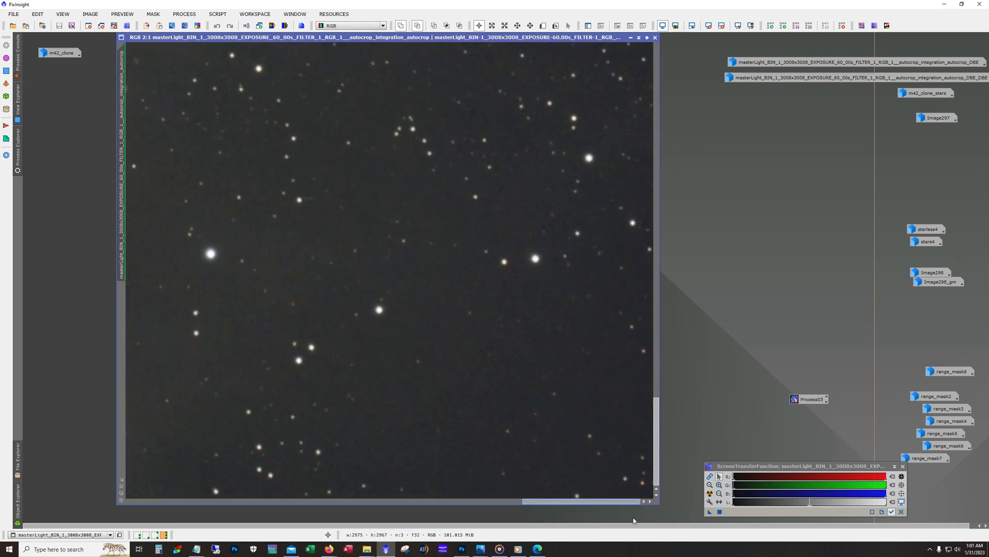
scroll(532, 284, "up", 1)
scroll(532, 284, "up", 1)
scroll(532, 284, "up", 1)
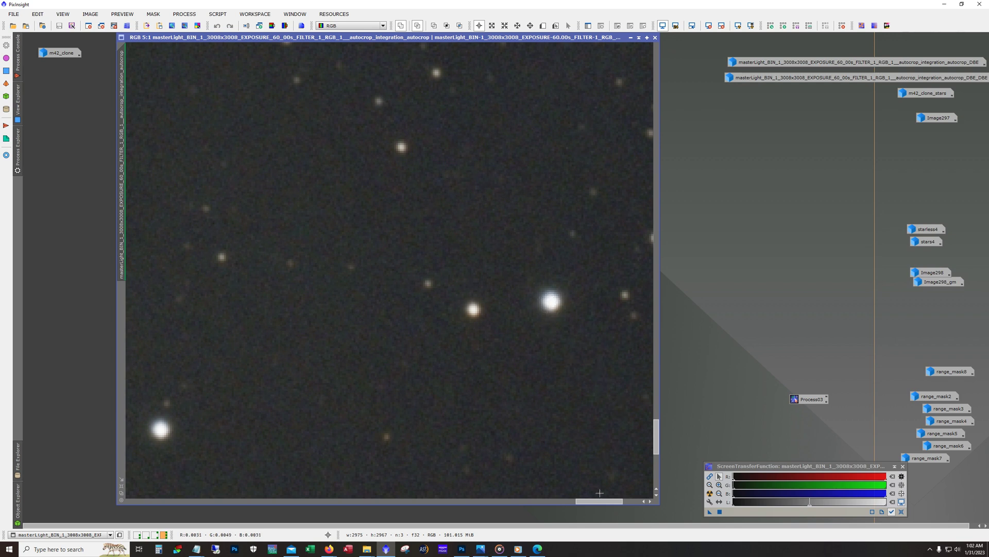
left_click_drag(599, 501, 616, 501)
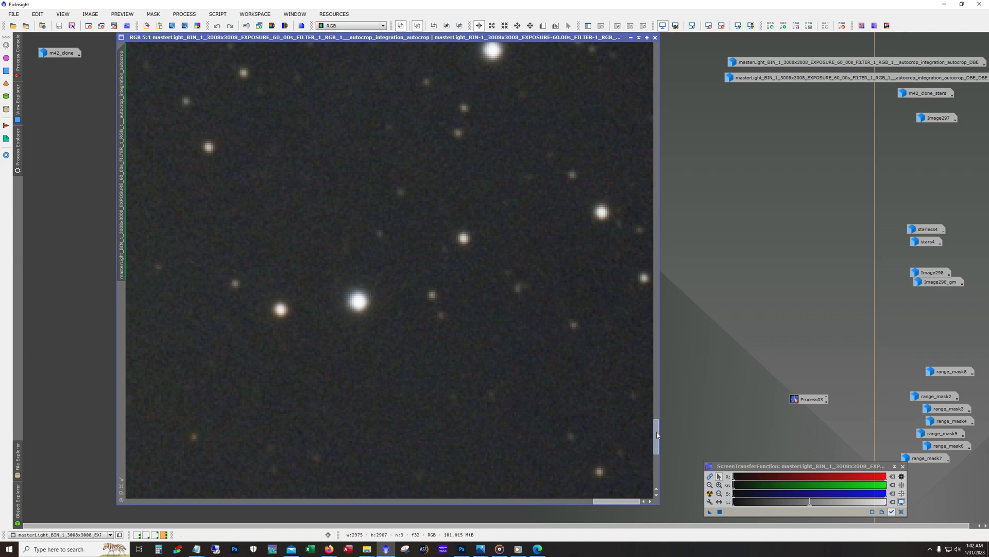
mouse_move(657, 434)
left_mouse_down()
mouse_move(670, 373)
mouse_move(648, 362)
mouse_move(662, 81)
left_mouse_up()
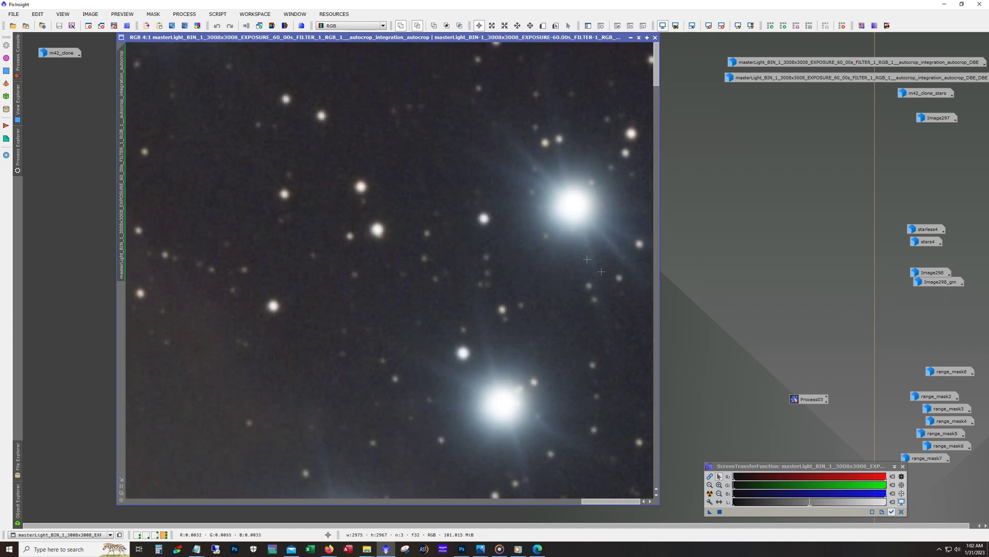
scroll(562, 258, "down", 2)
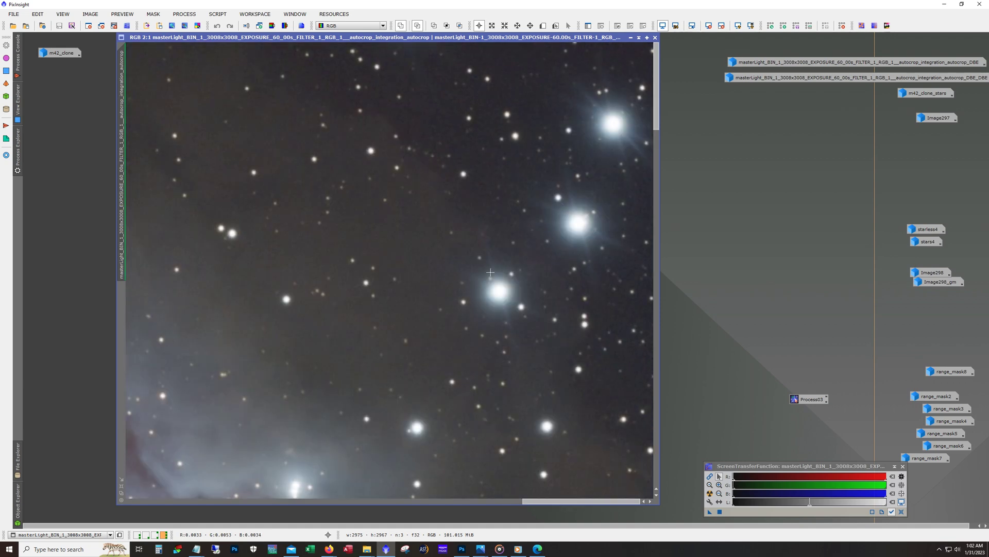
scroll(509, 292, "down", 1)
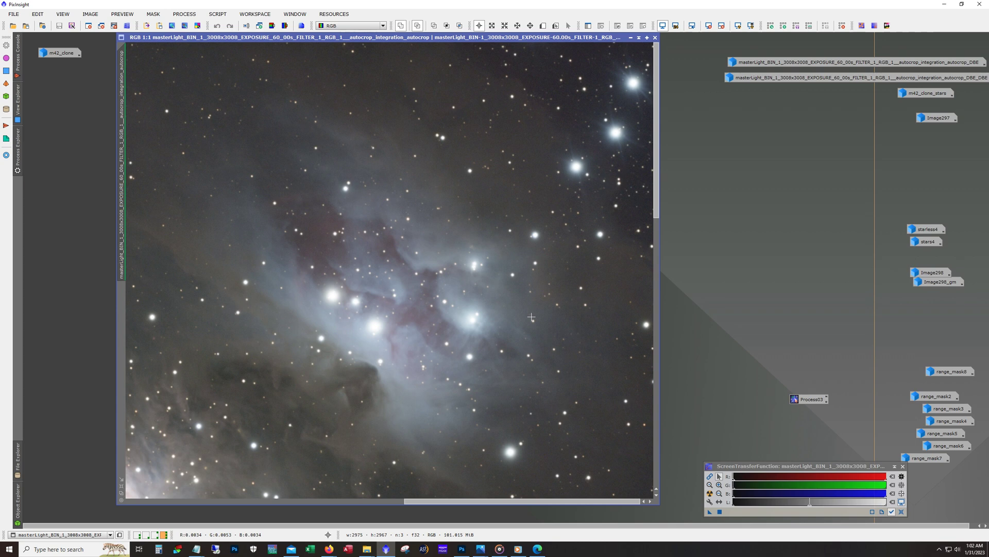
left_click_drag(658, 217, 664, 405)
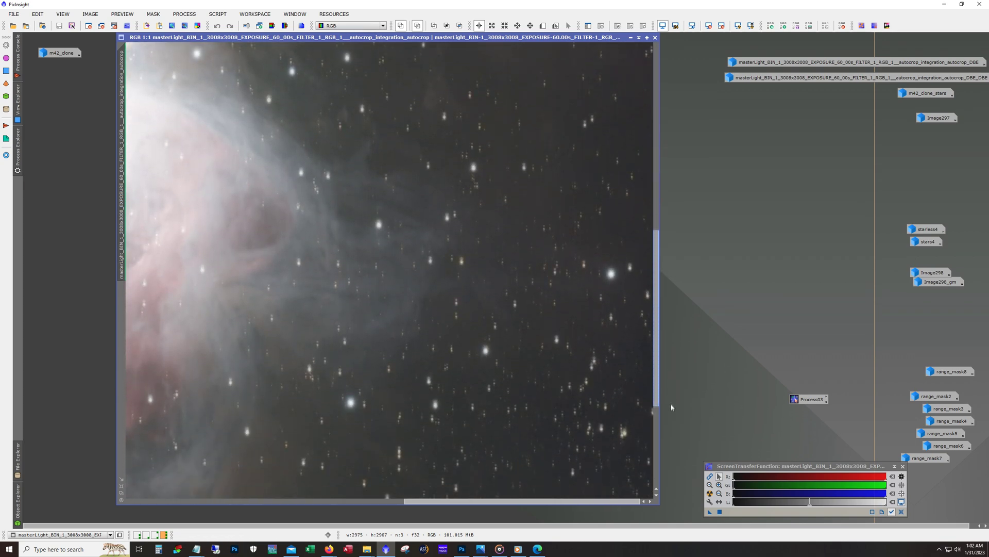
scroll(552, 361, "down", 2)
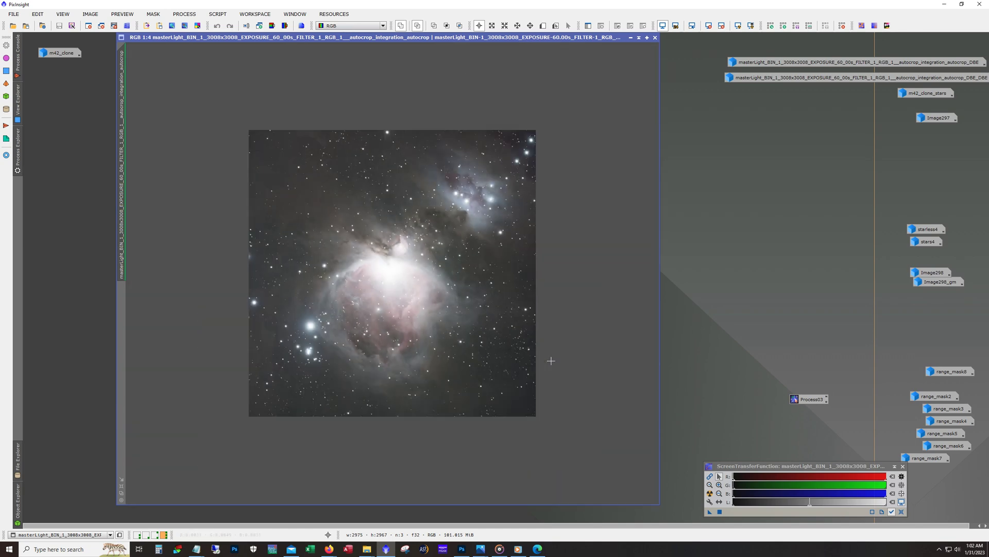
Iconize the autocrop image, reopen DBE_DBE in a larger window, and restore its m42 version.
scroll(551, 361, "up", 1)
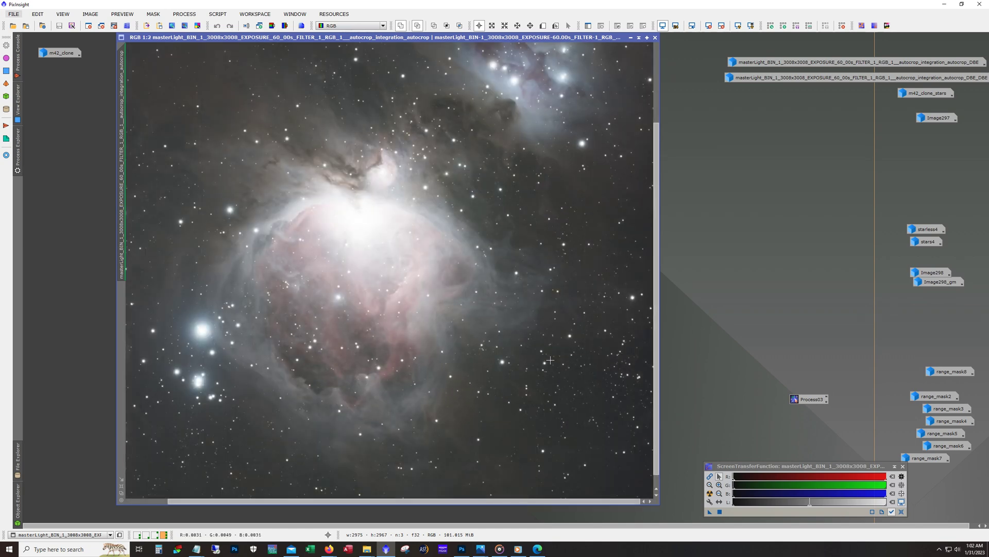
scroll(503, 256, "down", 1)
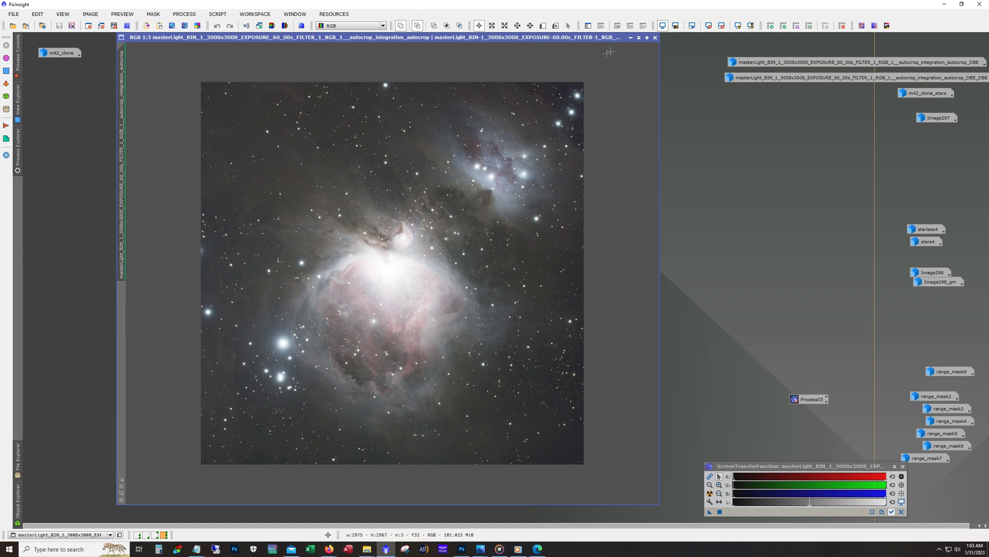
left_click(631, 38)
double_click(824, 78)
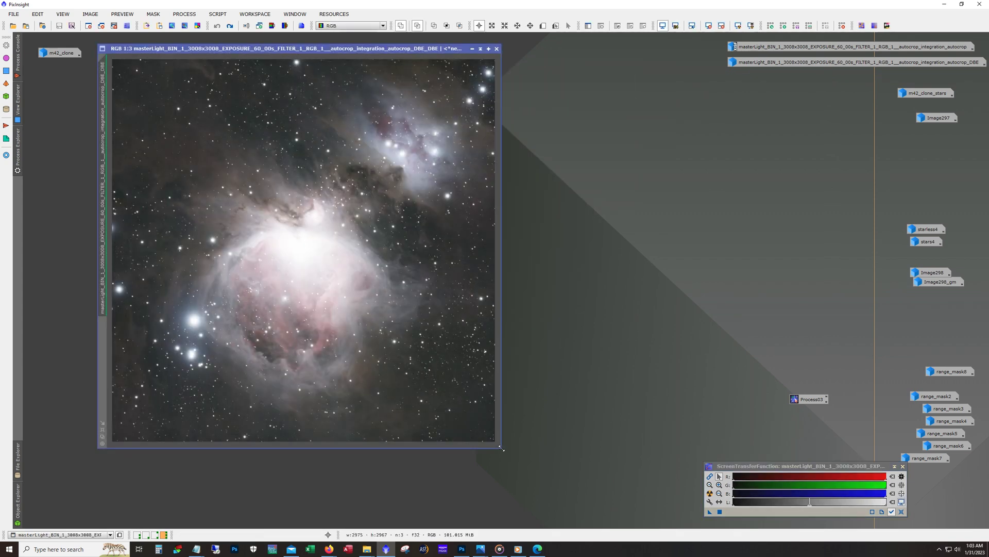
left_click_drag(500, 447, 613, 507)
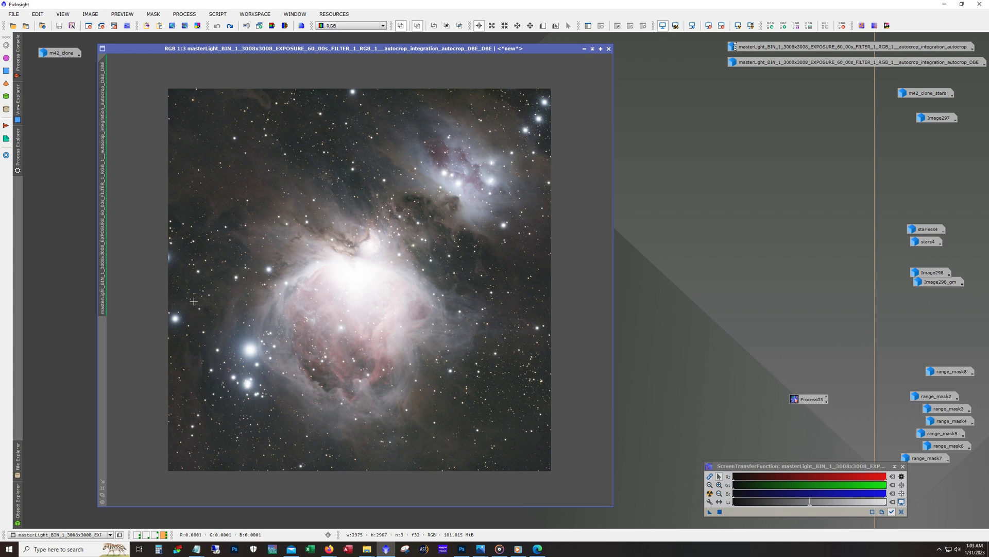
left_click(231, 26)
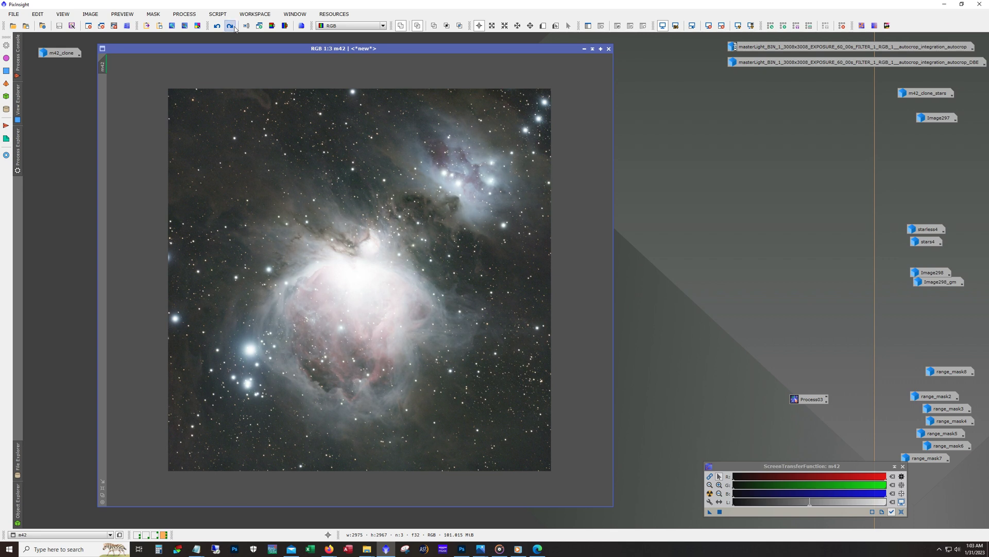
left_click(234, 29)
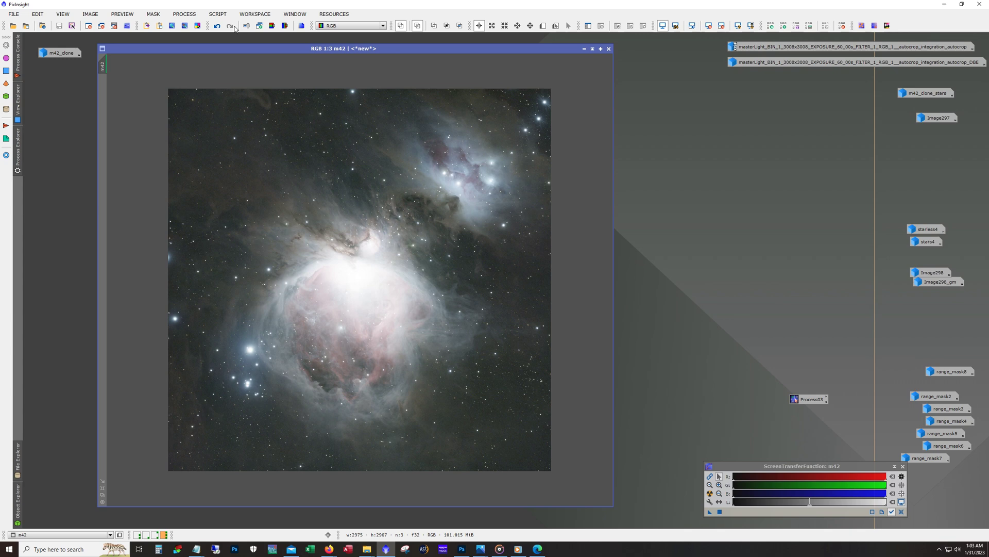
scroll(496, 288, "up", 2)
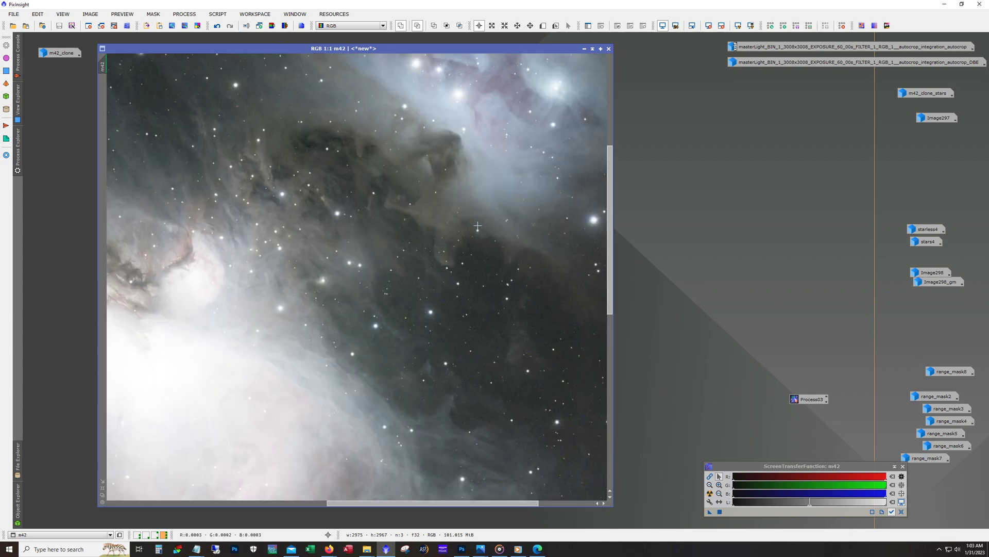
scroll(496, 288, "up", 1)
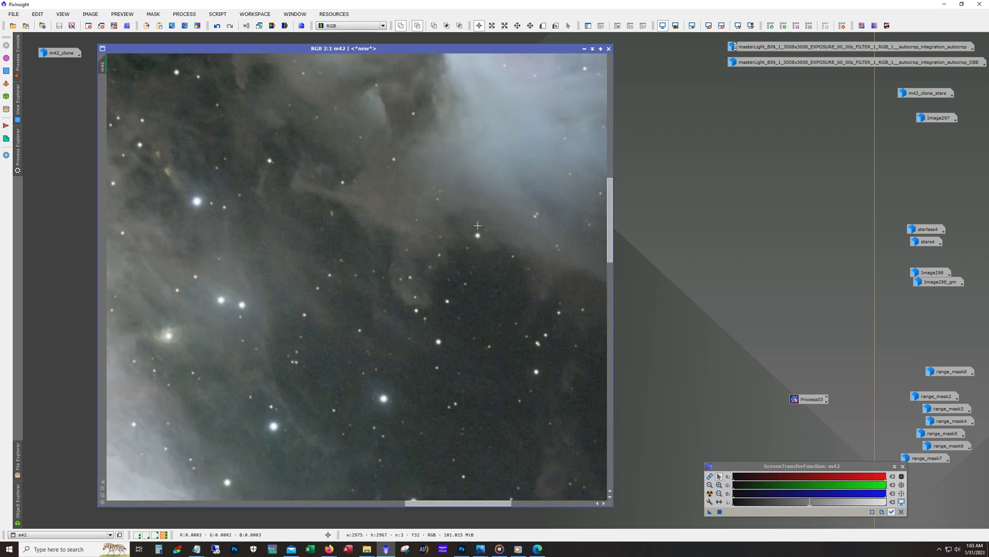
left_click(217, 26)
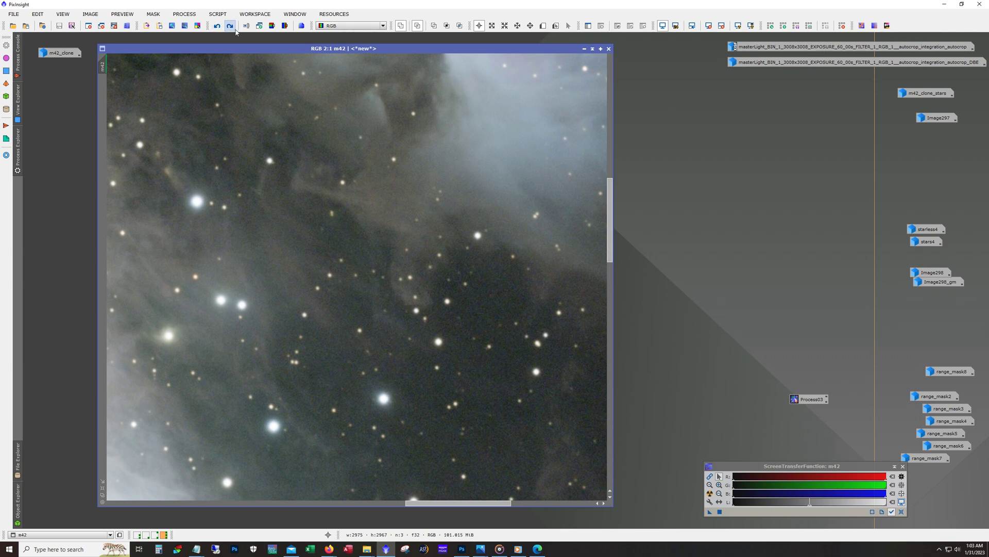
left_click(230, 26)
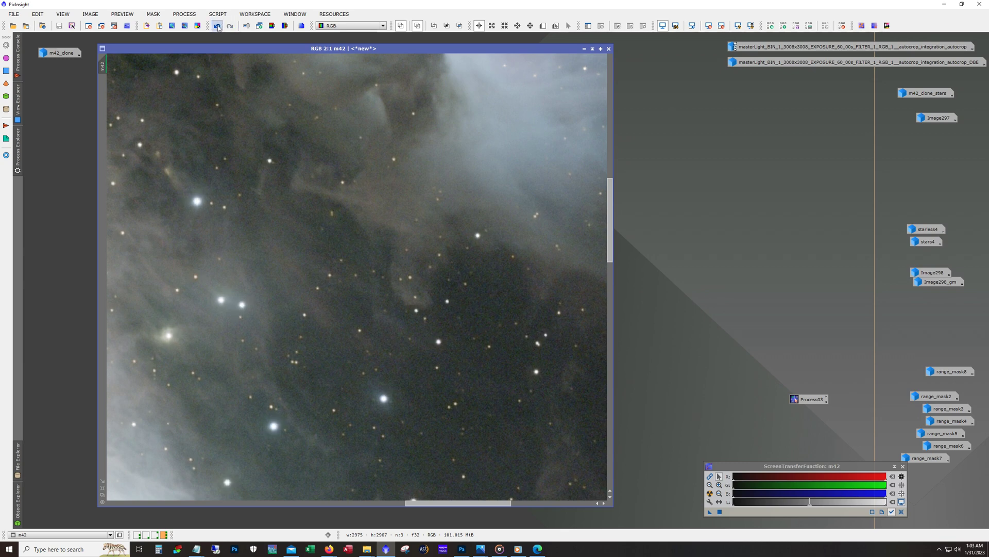
left_click(217, 26)
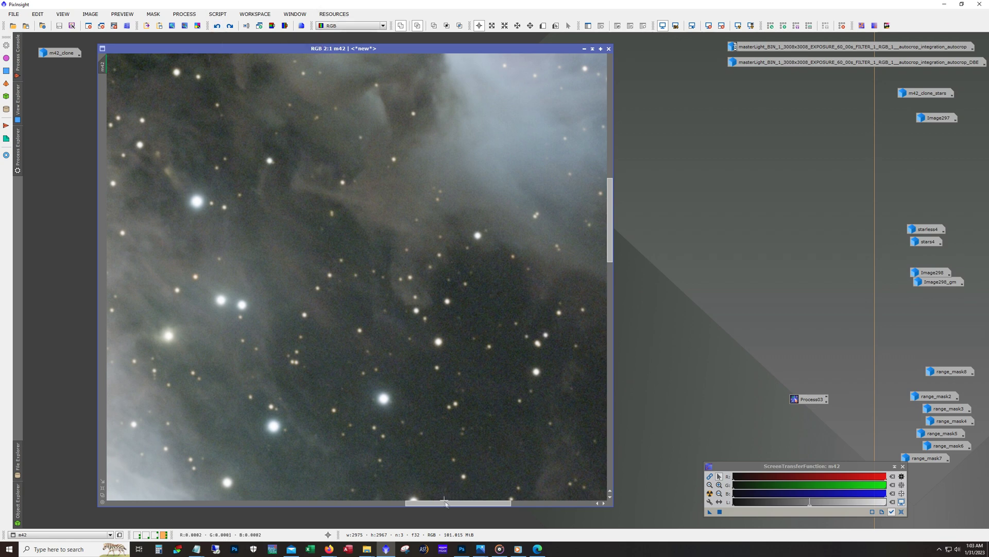
left_click_drag(446, 503, 294, 493)
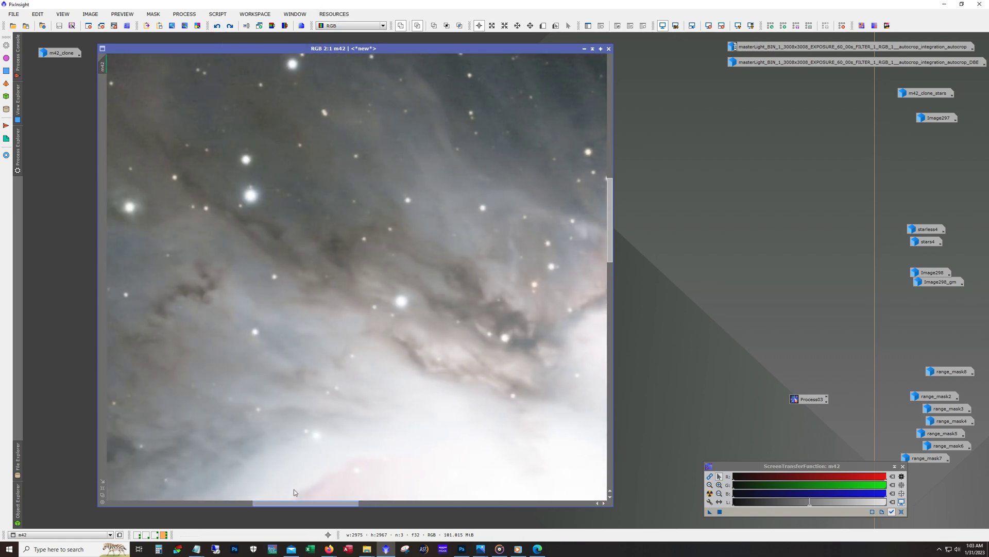
left_click_drag(294, 492, 276, 488)
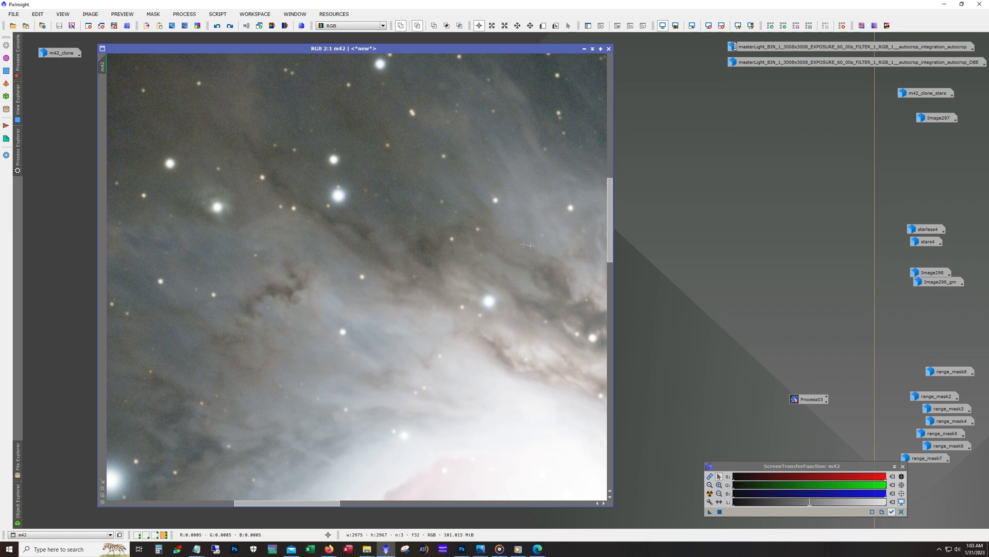
left_click_drag(610, 258, 603, 281)
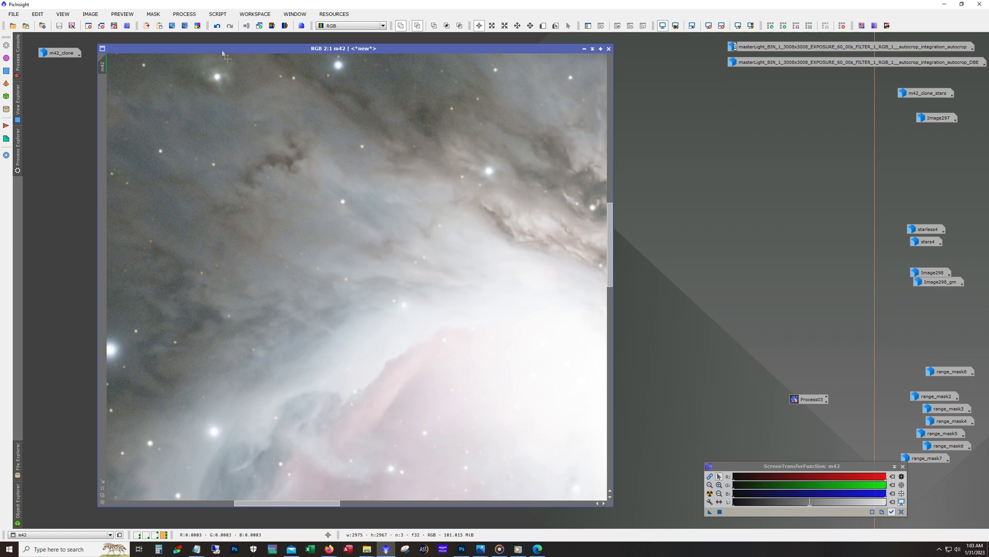
left_click(217, 25)
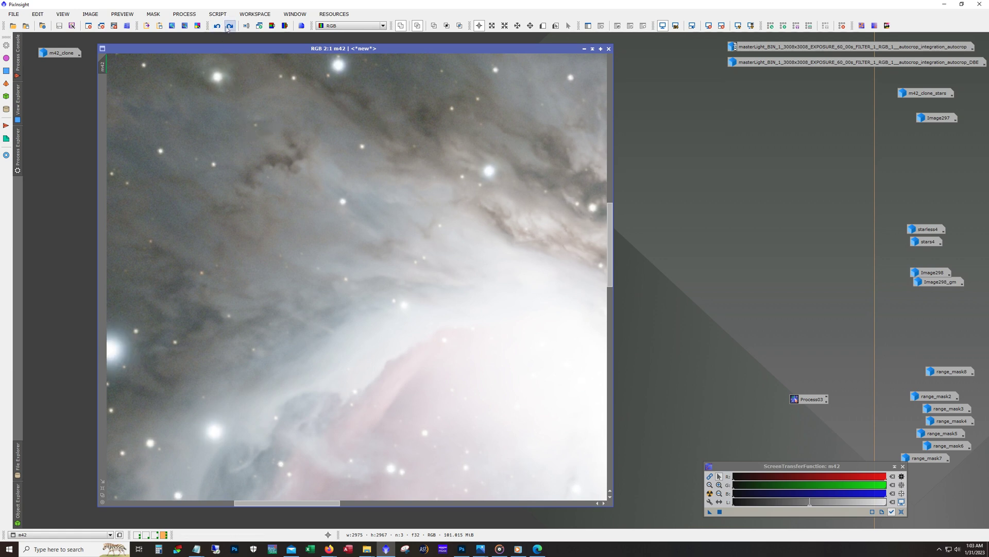
left_click(229, 26)
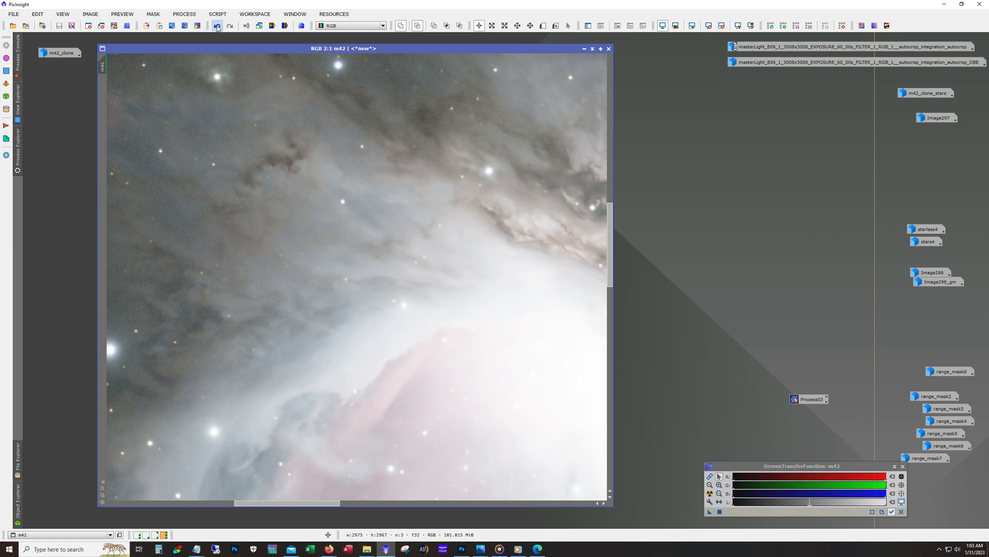
left_click(217, 26)
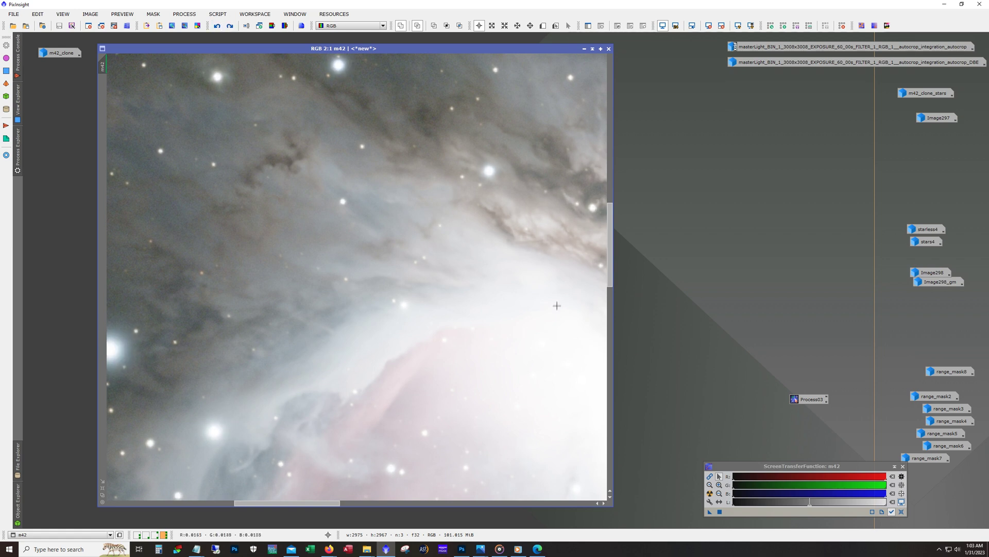
left_click_drag(610, 269, 600, 305)
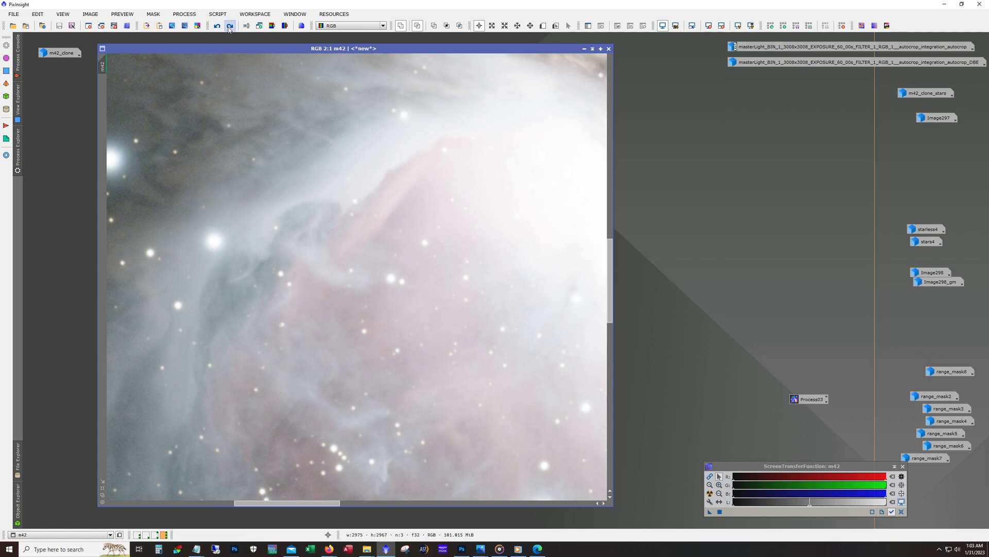
left_click(229, 25)
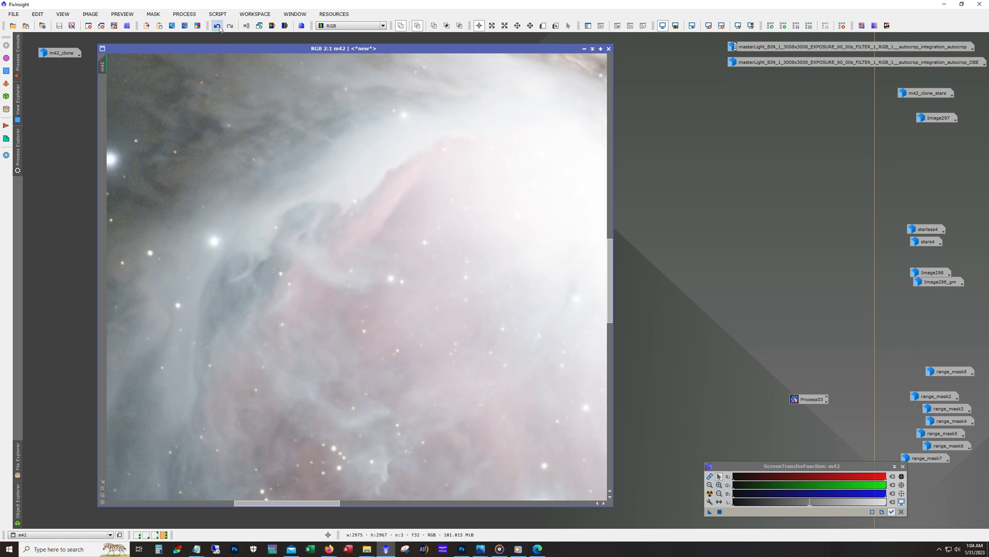
left_click(222, 26)
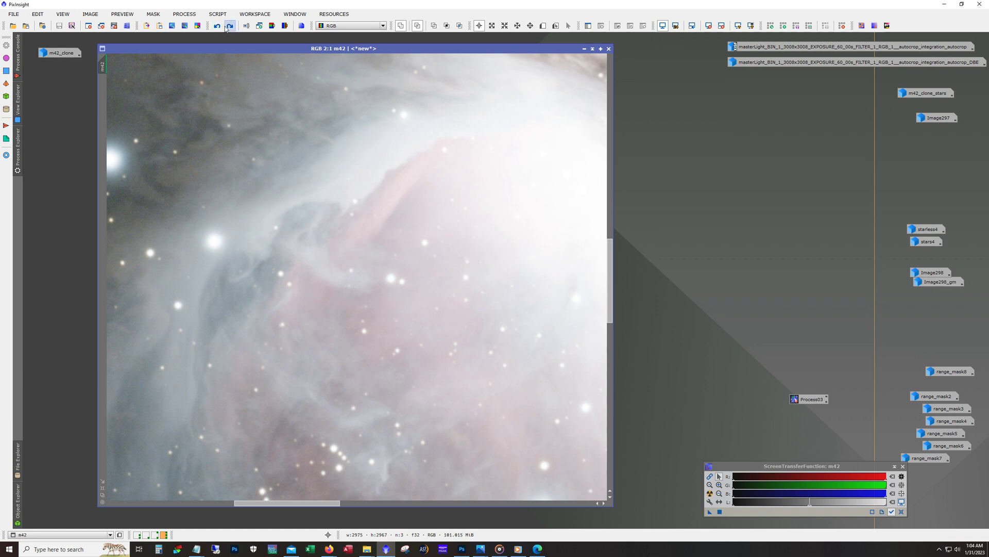
left_click(230, 26)
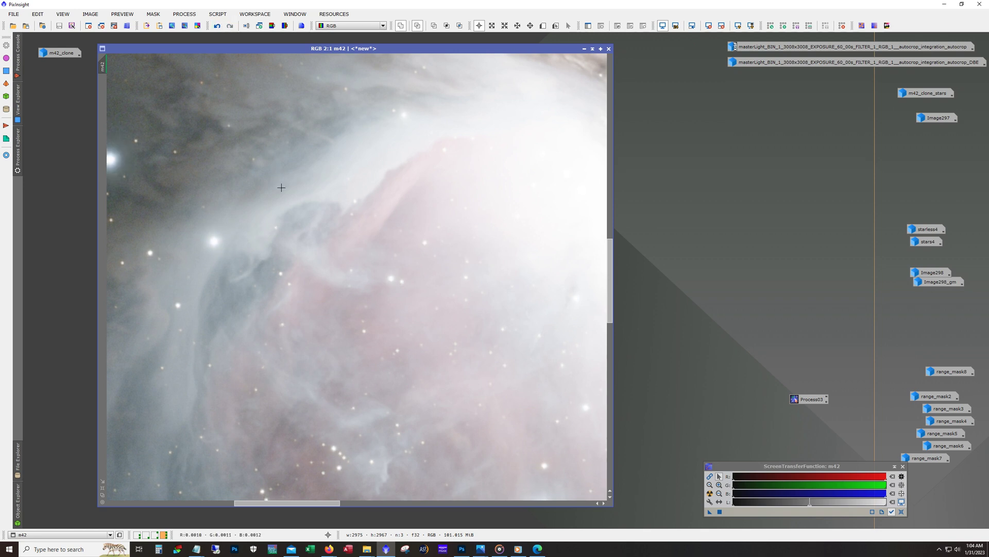
scroll(282, 187, "down", 2)
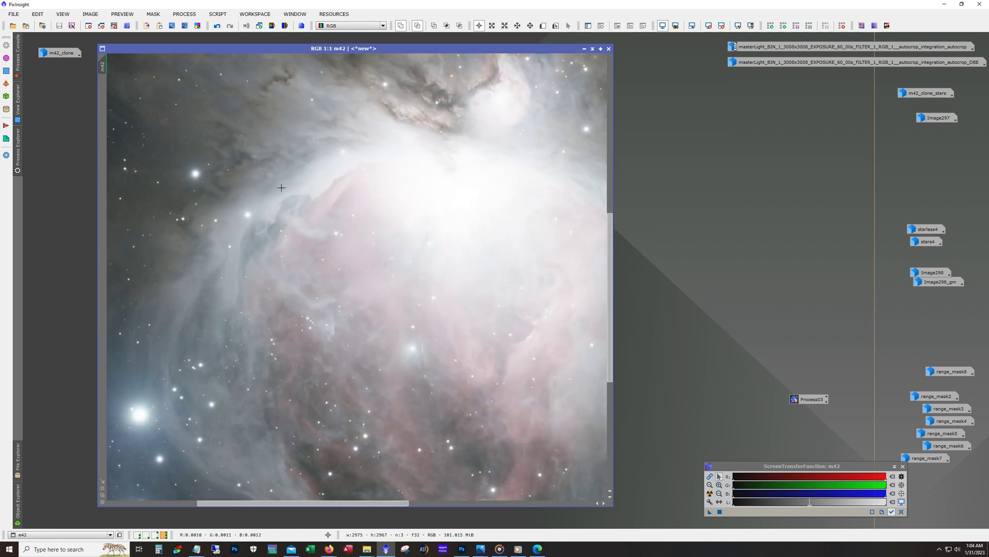
scroll(455, 275, "down", 1)
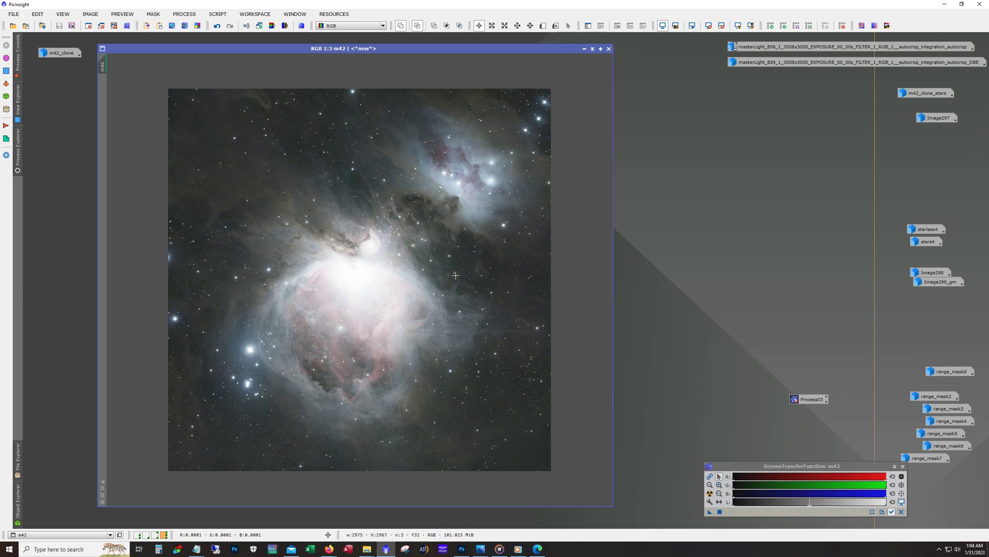
Review BlurXTerminator's settings without applying them, then iconize the m42 image window.
left_click(185, 13)
mouse_move(207, 26)
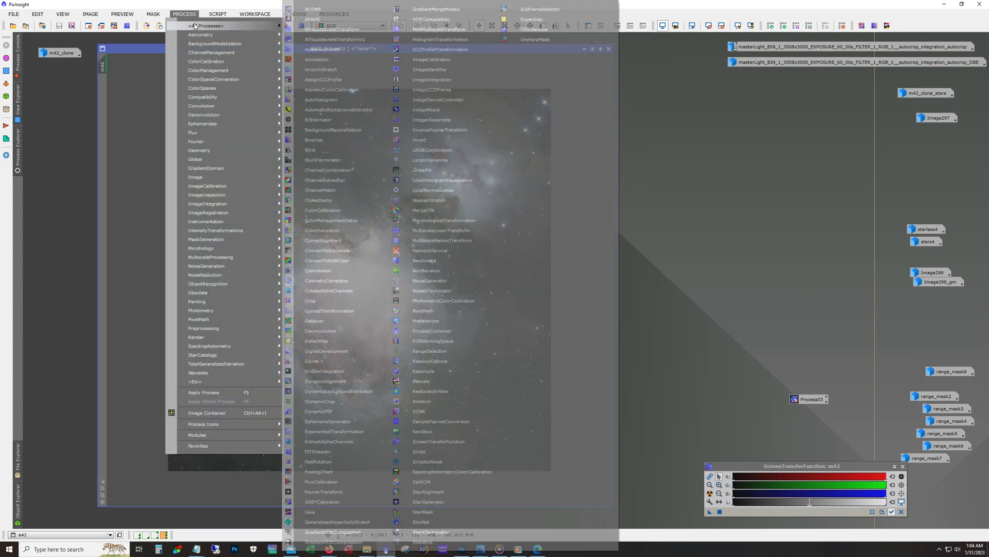
left_click(352, 160)
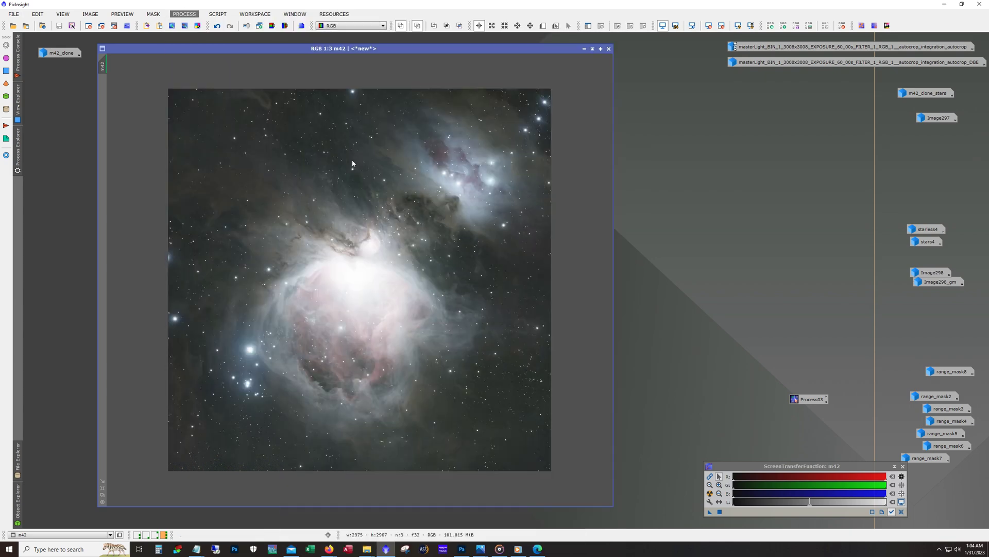
left_click_drag(685, 110, 424, 115)
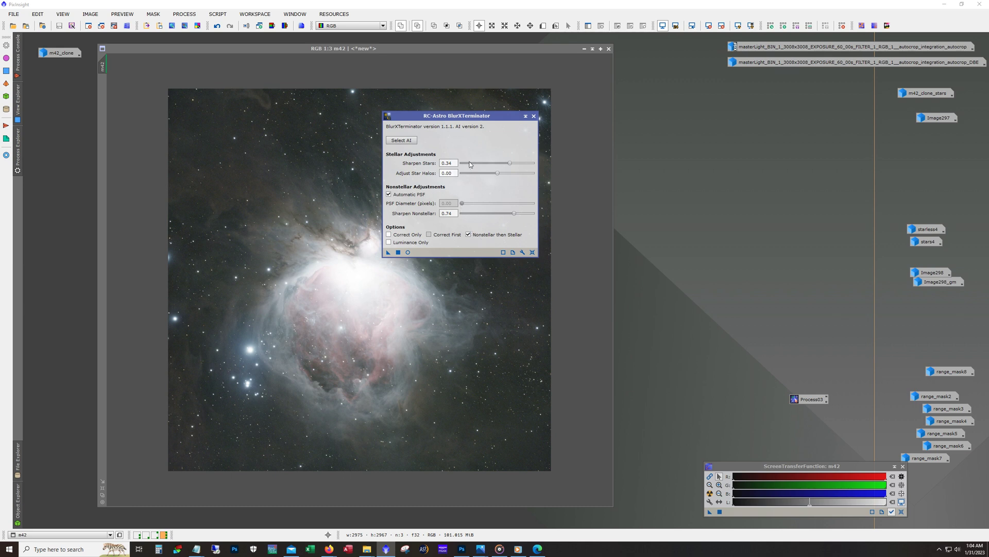
left_click(534, 116)
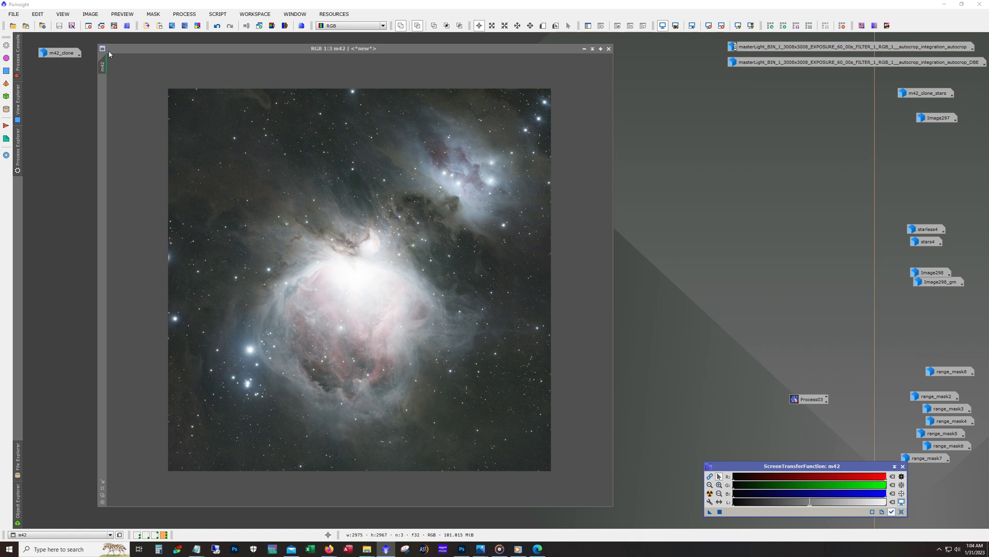
left_click(584, 49)
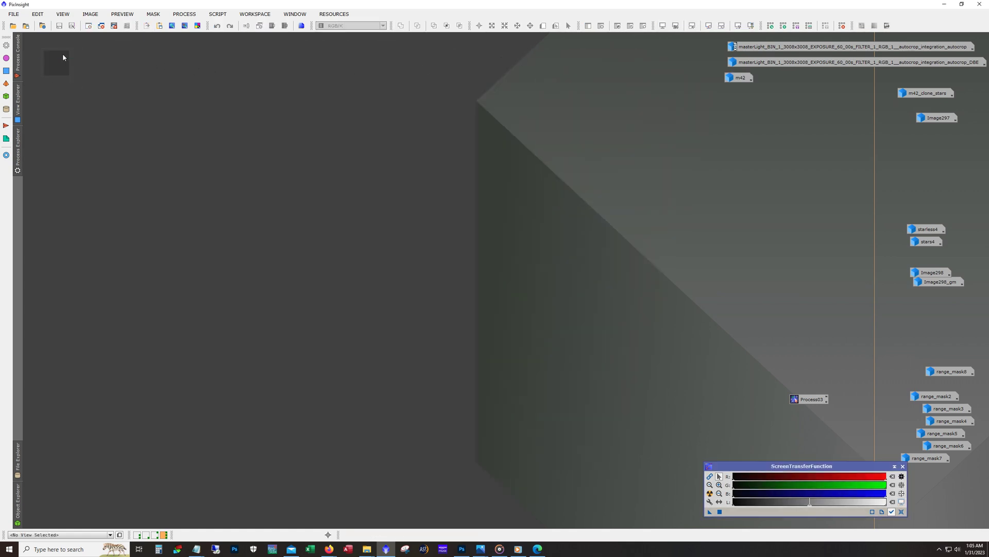
Open m42_clone from its icon, look around the image, and redo to reapply its mask.
double_click(62, 56)
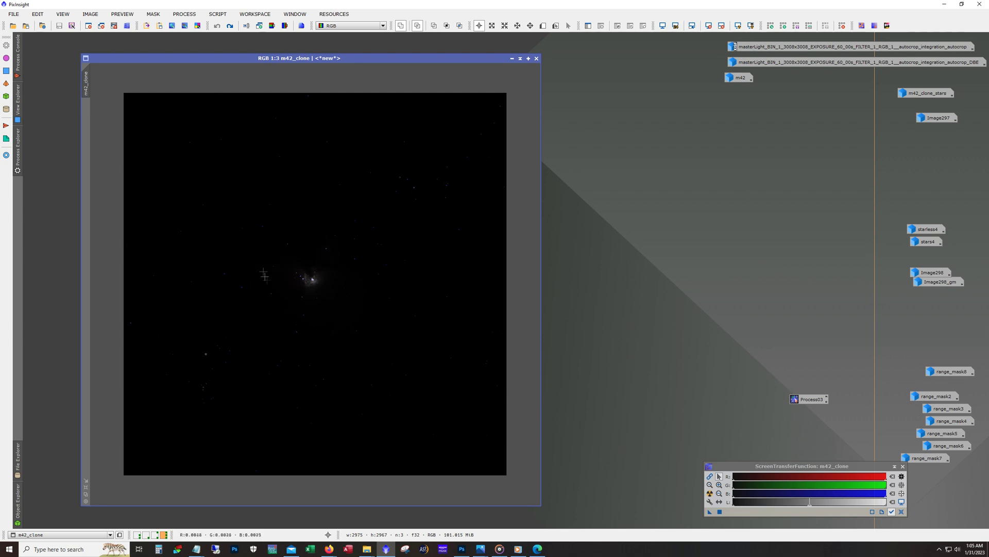
scroll(265, 291, "up", 1)
scroll(264, 289, "up", 1)
scroll(266, 287, "up", 1)
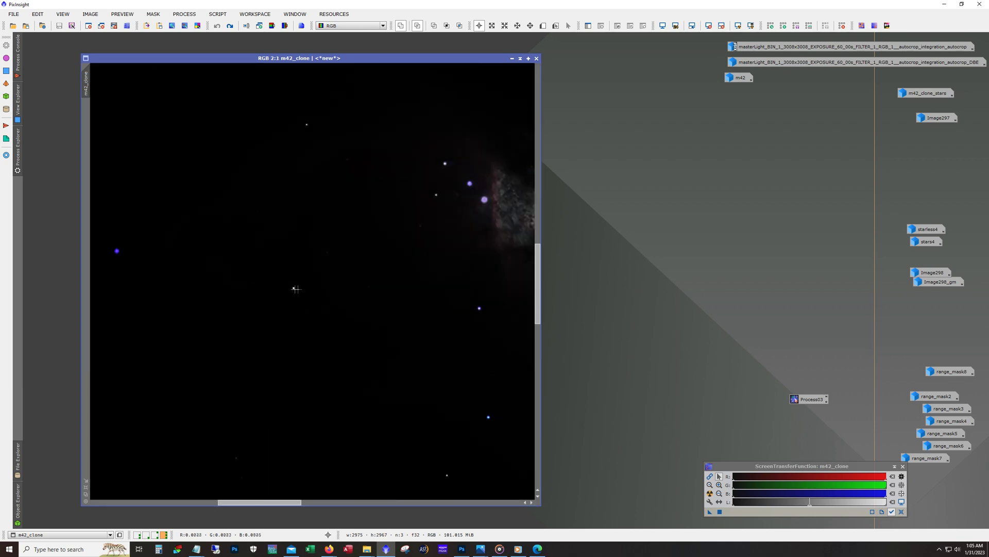
scroll(470, 218, "down", 1)
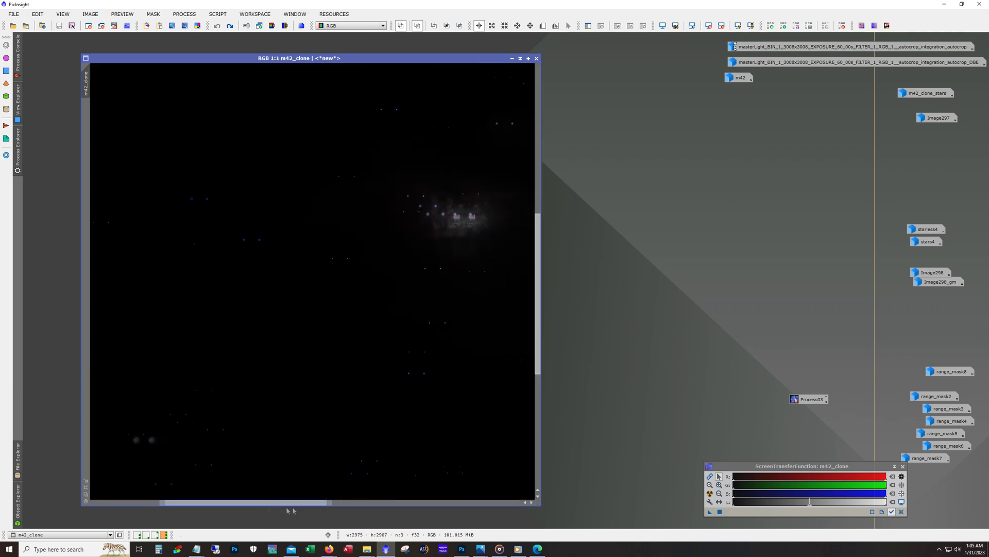
scroll(282, 366, "right", 2)
scroll(282, 365, "down", 1)
scroll(287, 318, "down", 1)
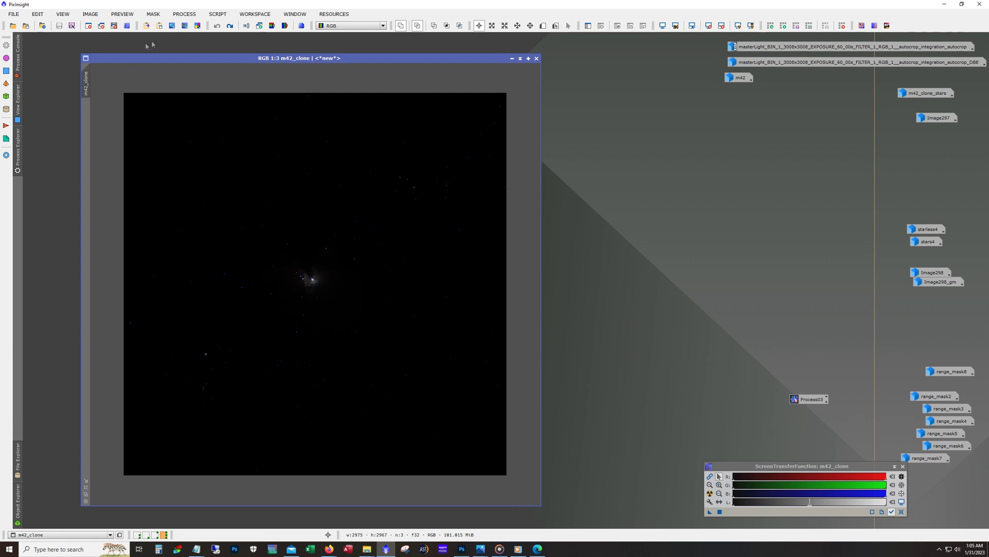
left_click(230, 26)
left_click(229, 25)
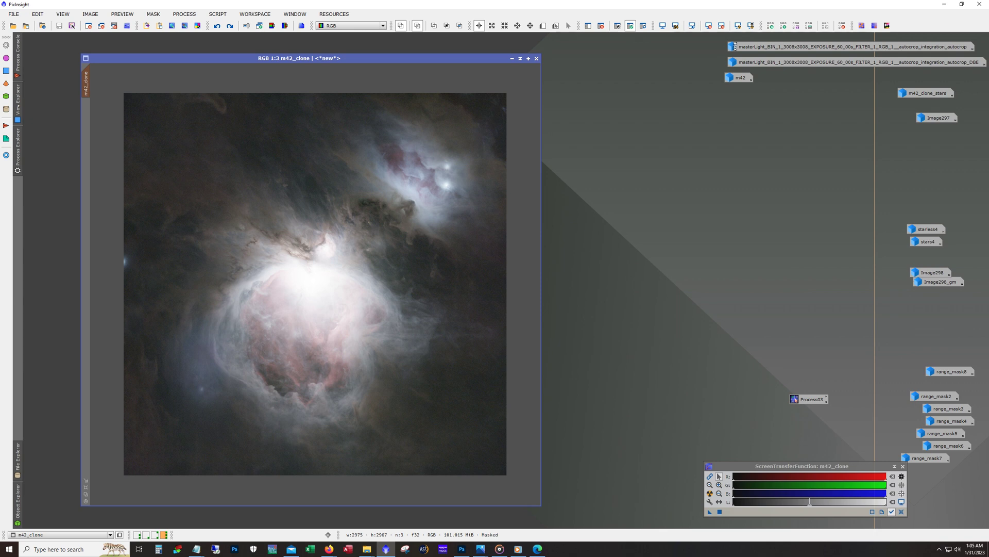
Browse the Process menu, toggle the mask off and back on, then display it as a red overlay.
left_click(184, 14)
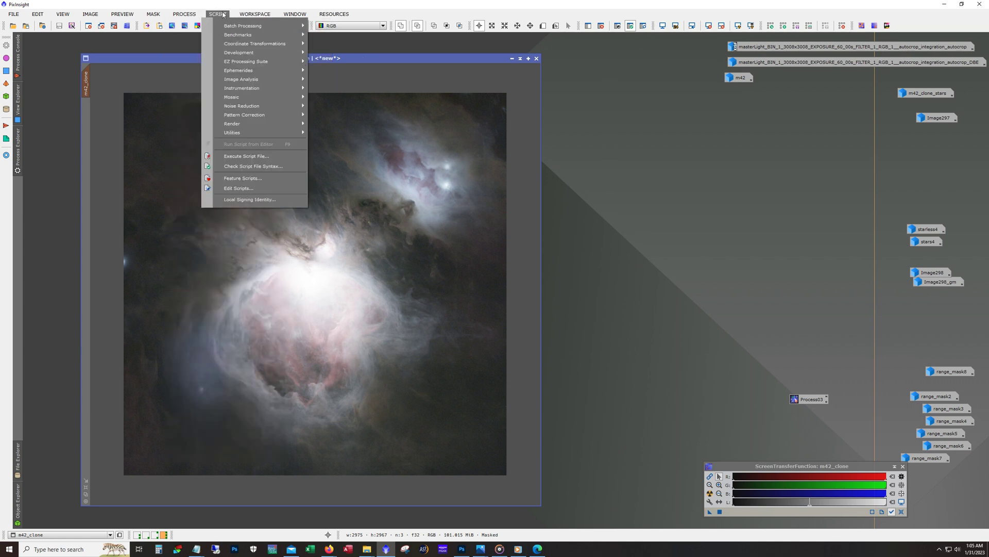
mouse_move(246, 60)
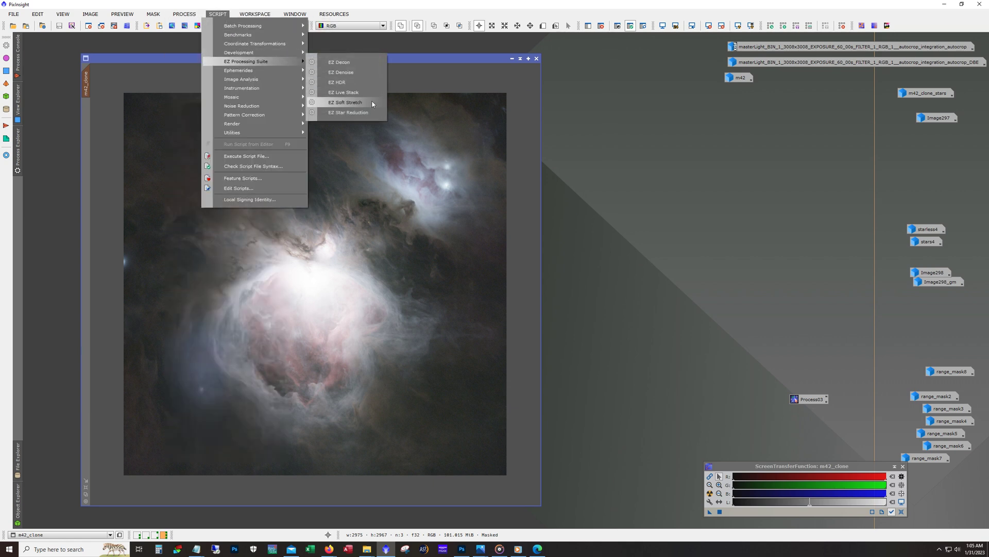
left_click(432, 63)
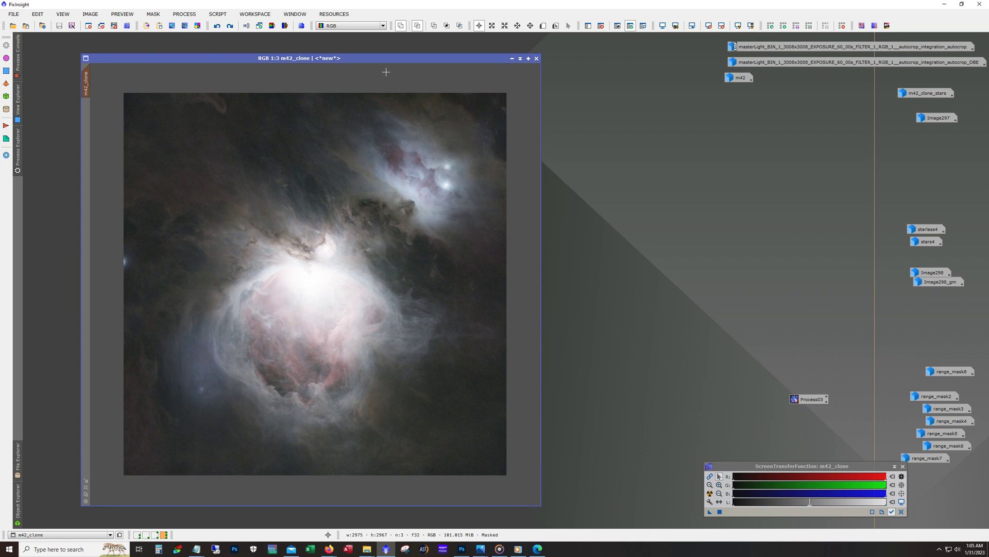
left_click(601, 27)
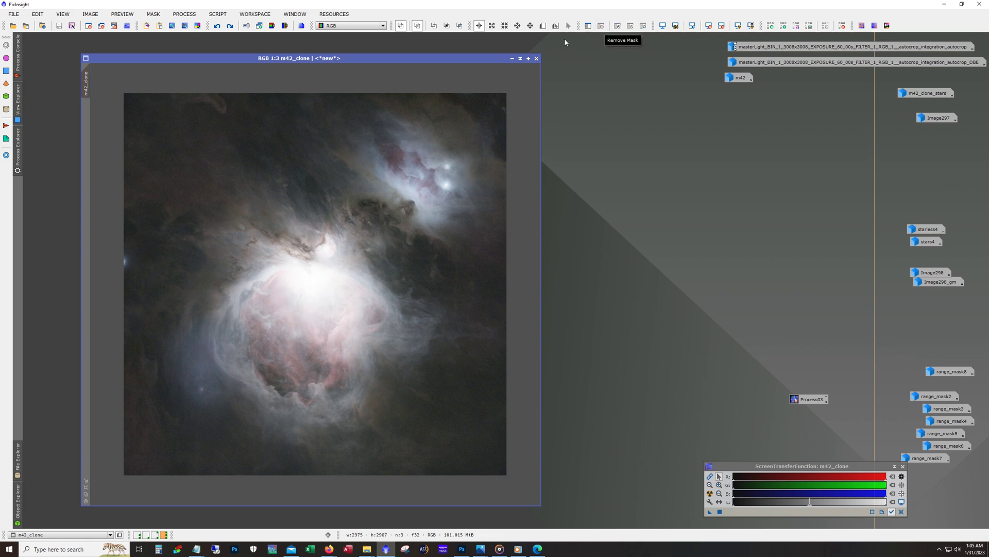
left_click(217, 26)
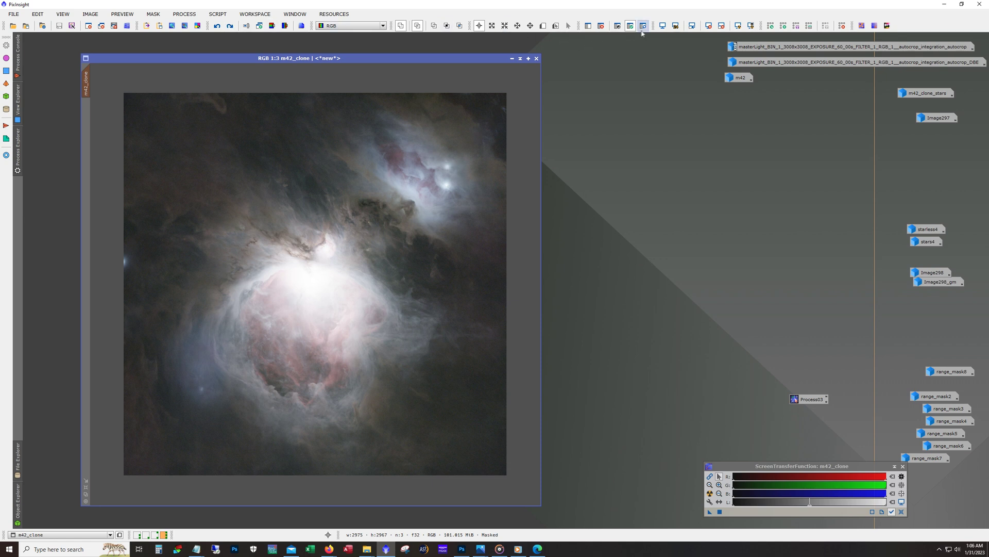
left_click(643, 26)
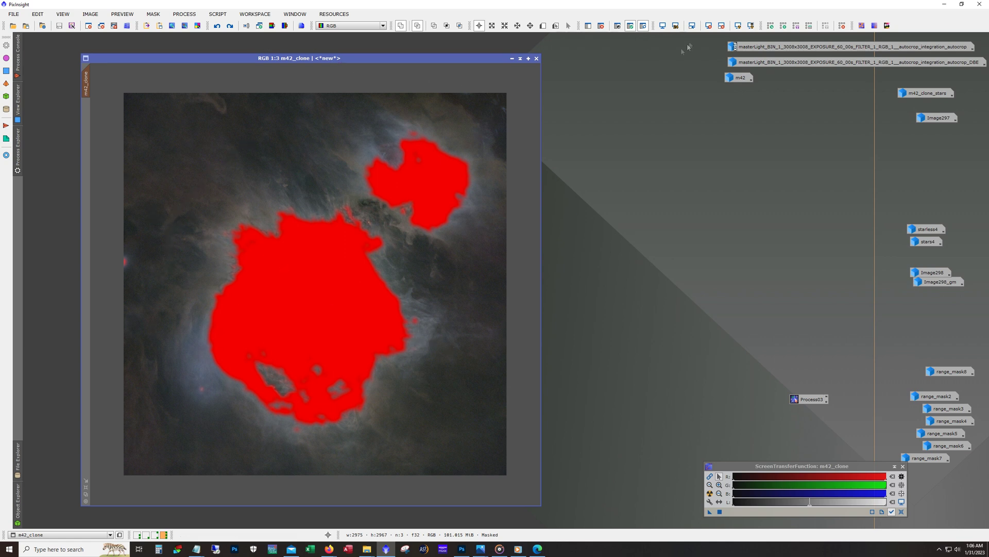
Hide the mask overlay and flip undo/redo on the core adjustment, briefly checking mask coverage.
left_click(646, 29)
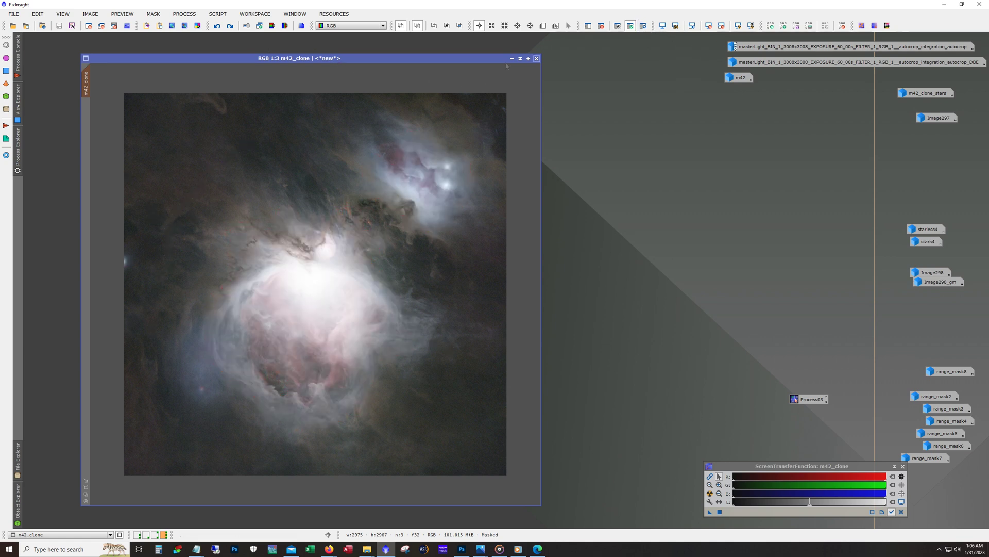
left_click(233, 28)
left_click(233, 28)
left_click(233, 28)
left_click(233, 29)
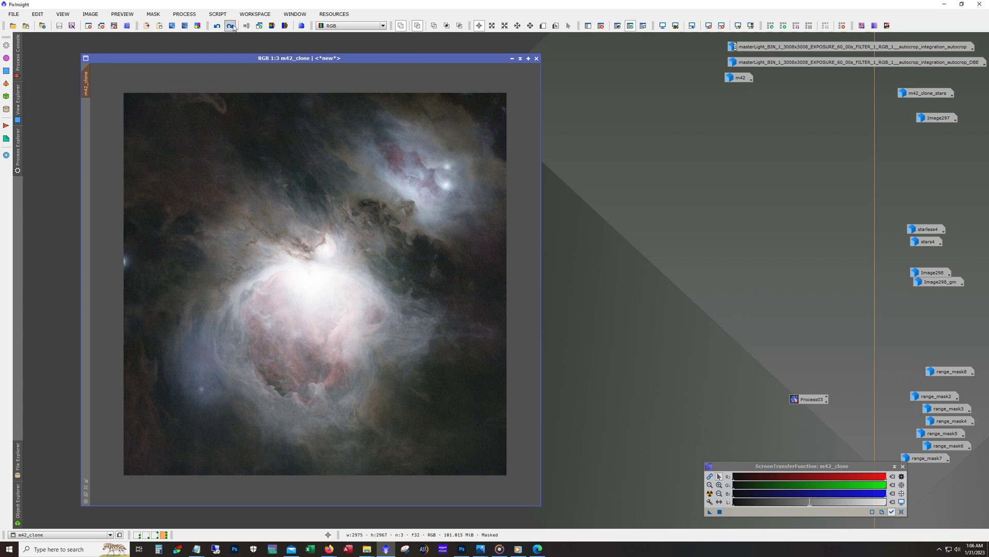
left_click(233, 28)
left_click(644, 28)
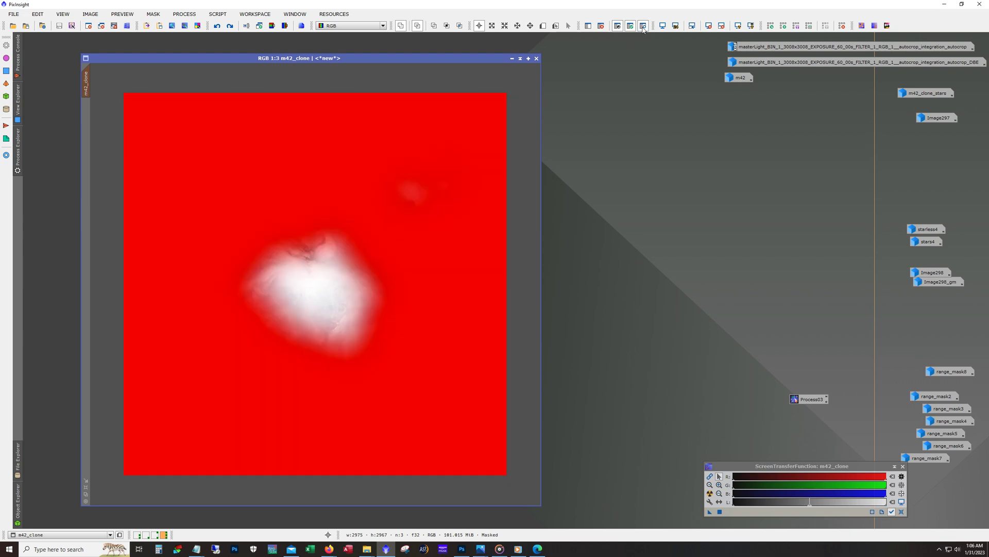
left_click(643, 28)
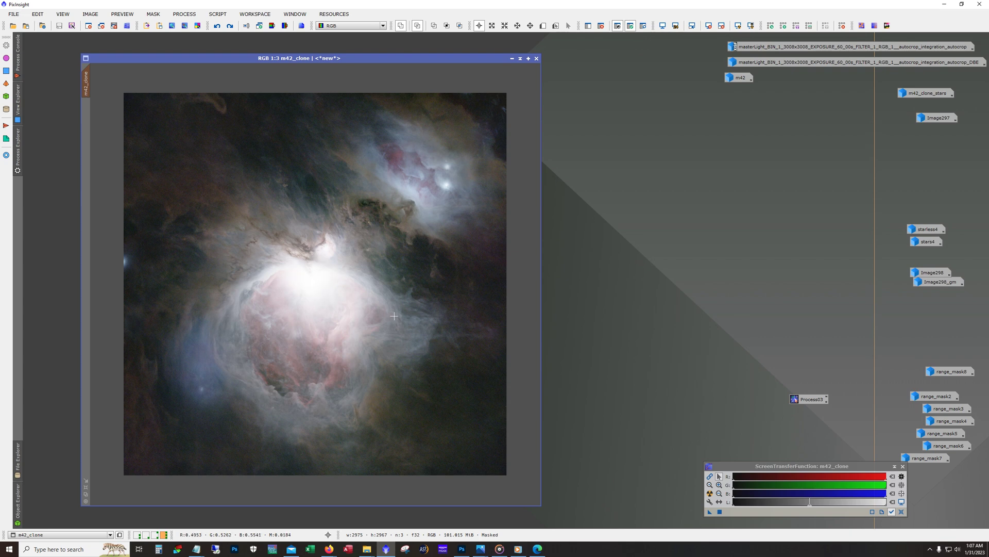
Flip between core versions, keeping the slightly darkened core, then step back one adjustment.
left_click(230, 26)
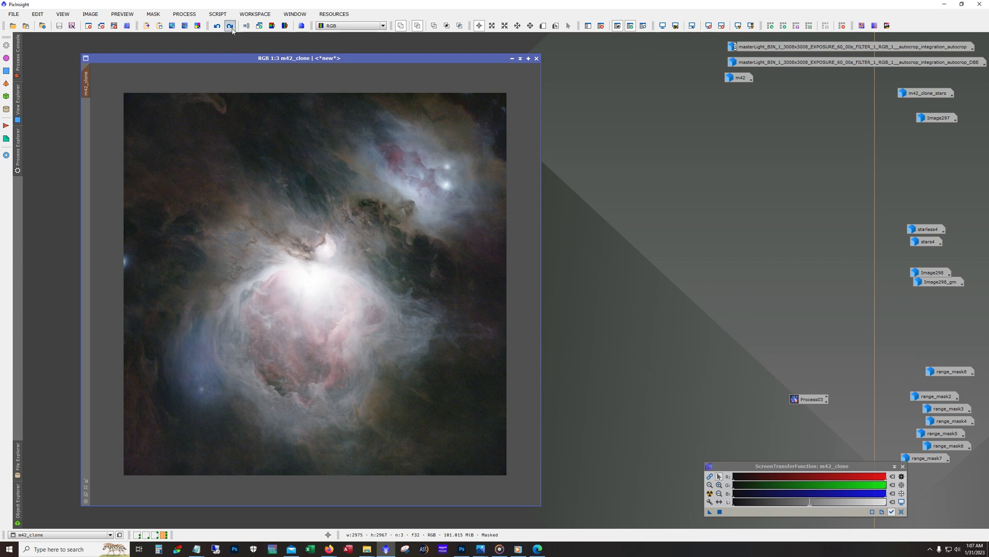
left_click(230, 26)
left_click(232, 29)
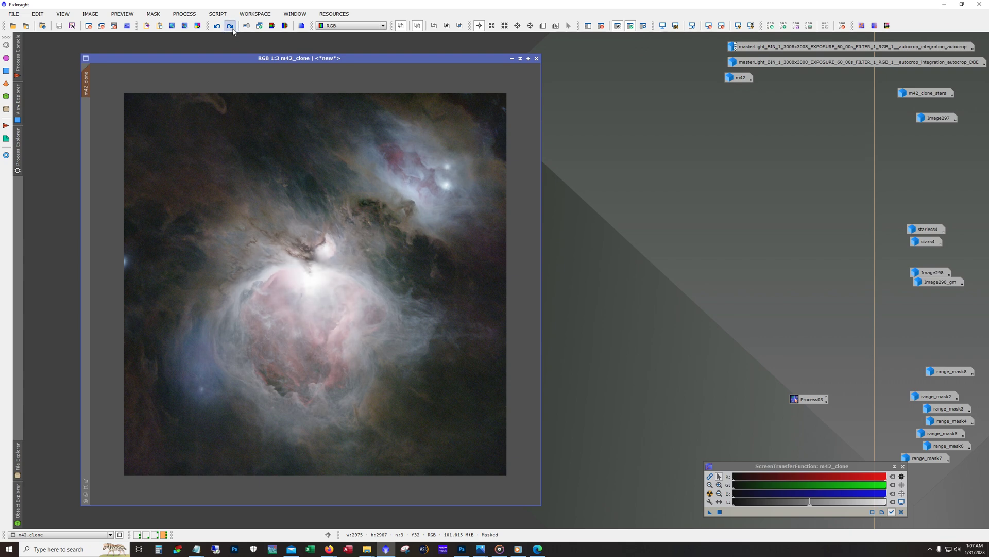
left_click(232, 29)
left_click(232, 29)
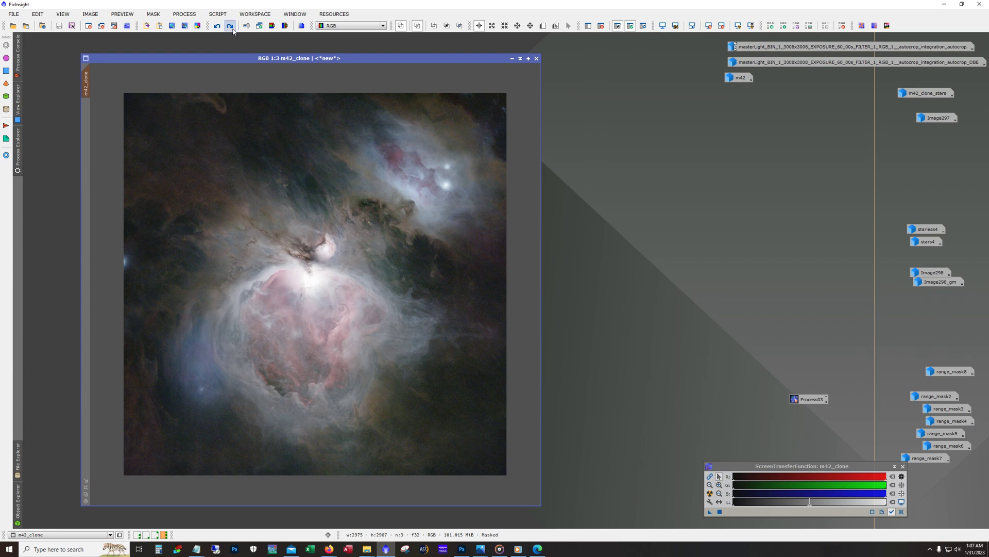
left_click(232, 29)
left_click(232, 29)
left_click(232, 28)
left_click(232, 29)
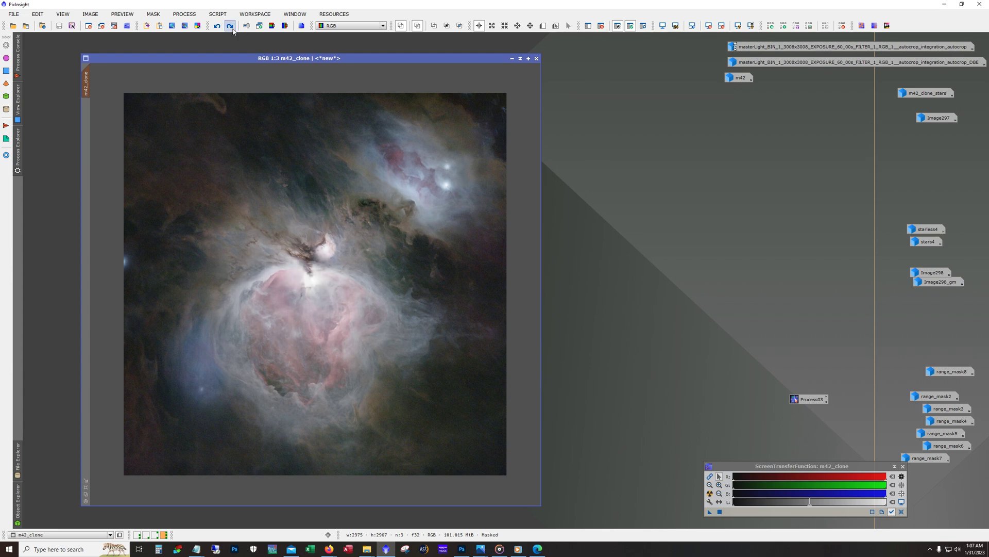
left_click(232, 30)
left_click(217, 26)
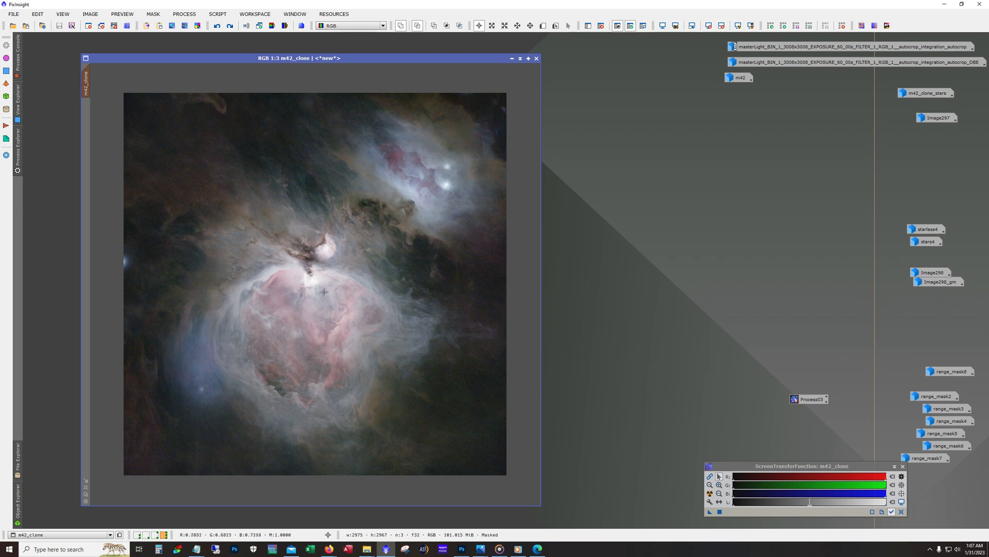
Redo the saturation, contrast and UnsharpMask adjustments, then iconize the m42_clone window.
left_click(230, 25)
left_click(229, 26)
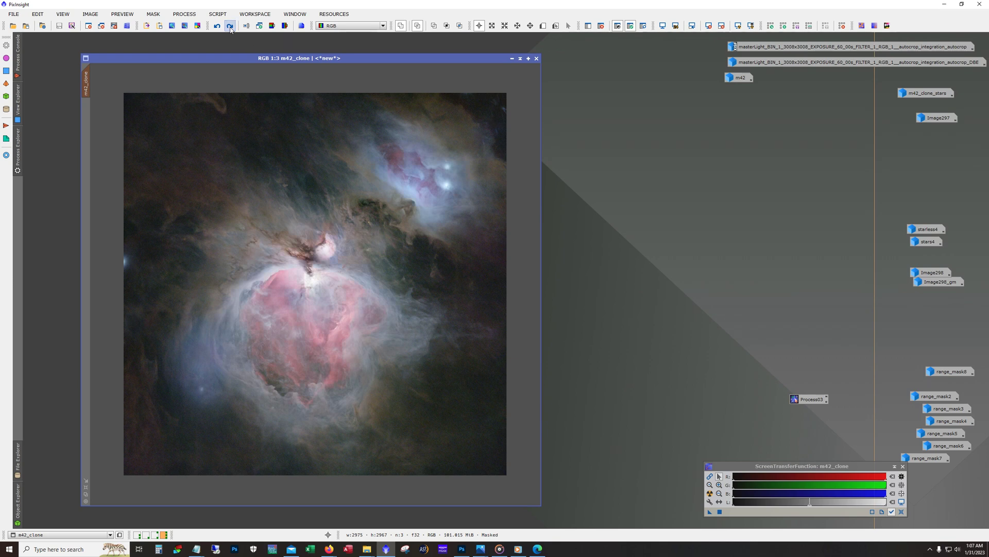
left_click(231, 29)
left_click(230, 28)
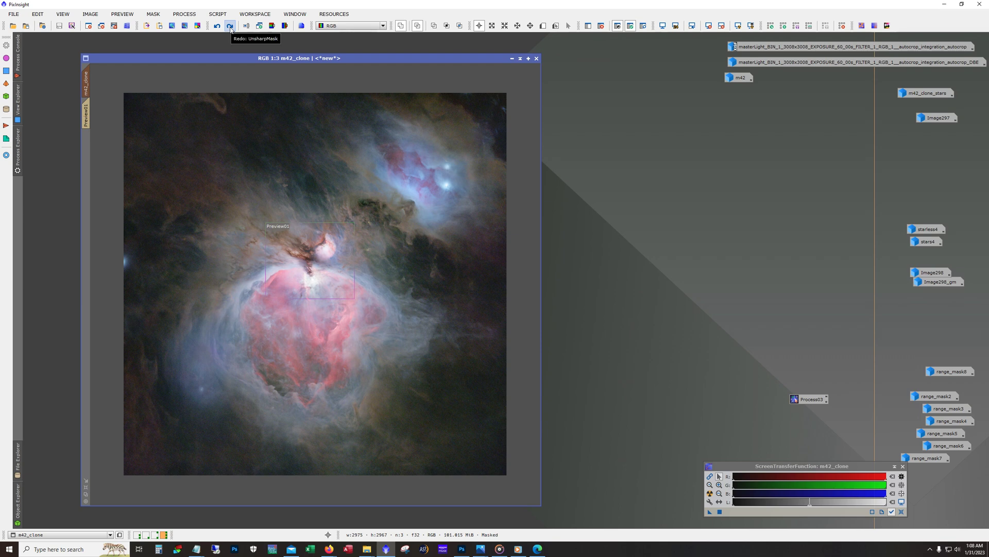
key("alt")
left_click(231, 29)
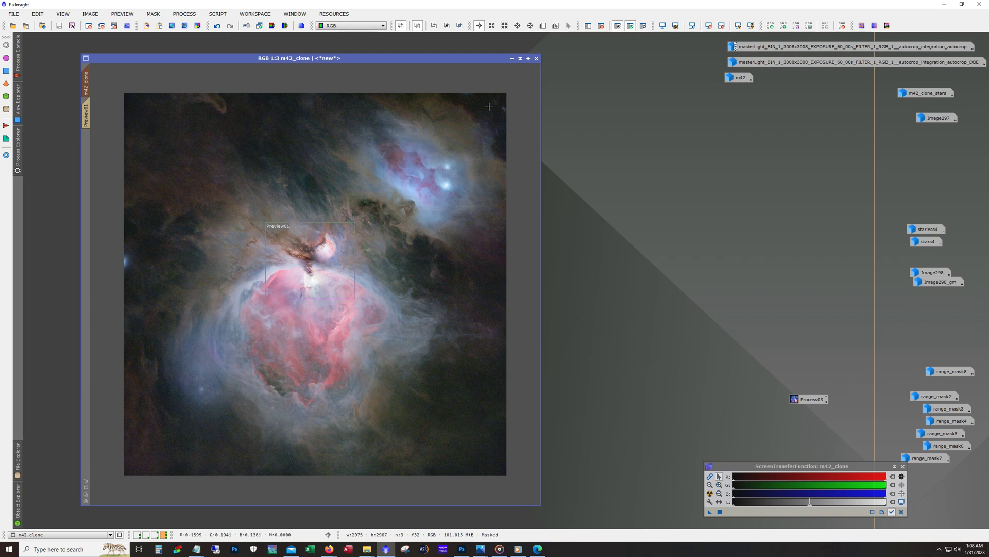
left_click(512, 58)
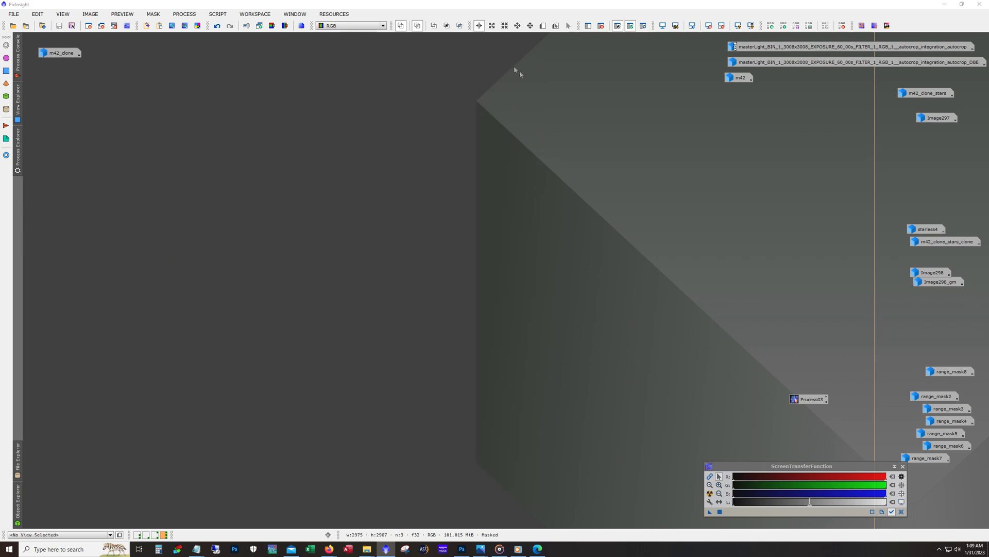
Open the stars-only image from its icon and move and enlarge its window.
double_click(937, 244)
left_click_drag(418, 178, 280, 93)
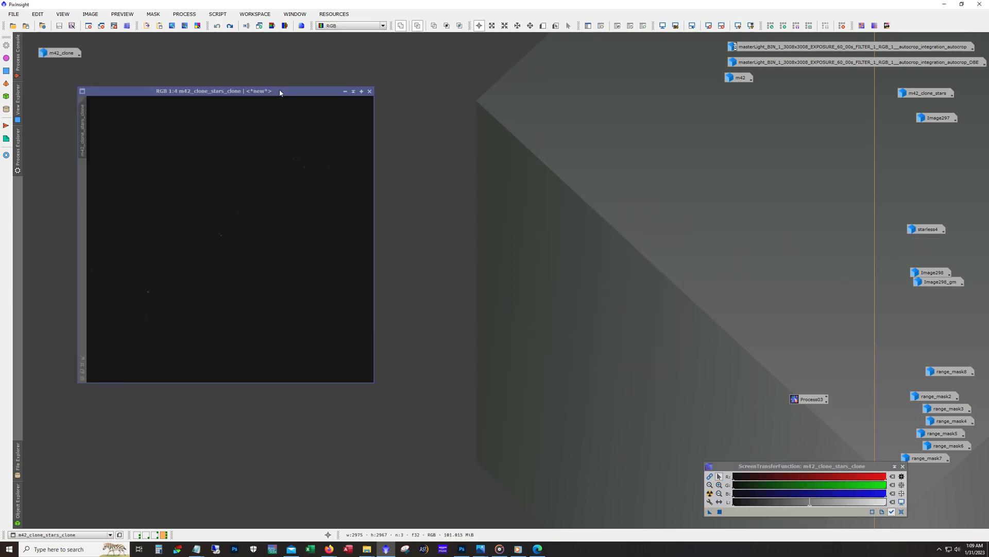
left_click_drag(371, 383, 621, 504)
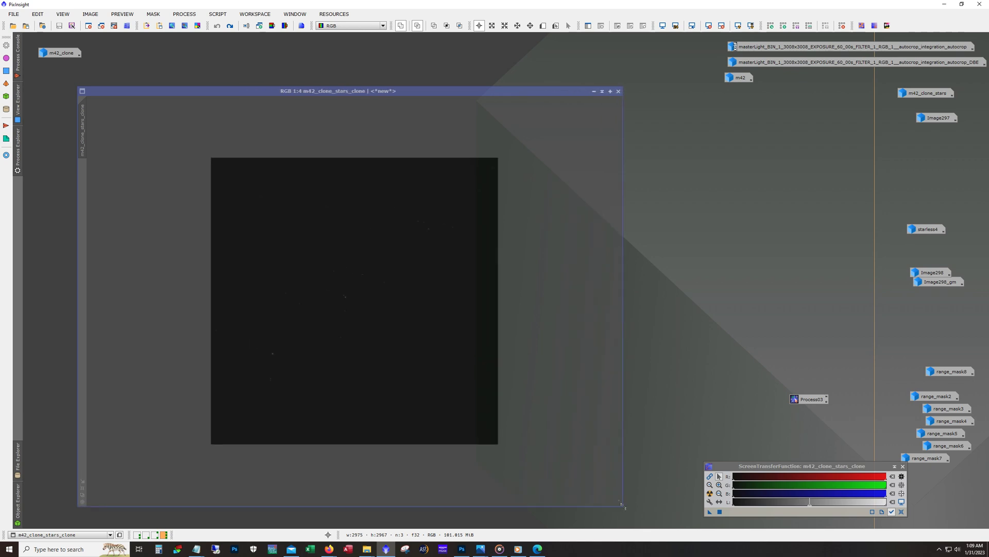
scroll(545, 435, "up", 2)
scroll(544, 434, "down", 1)
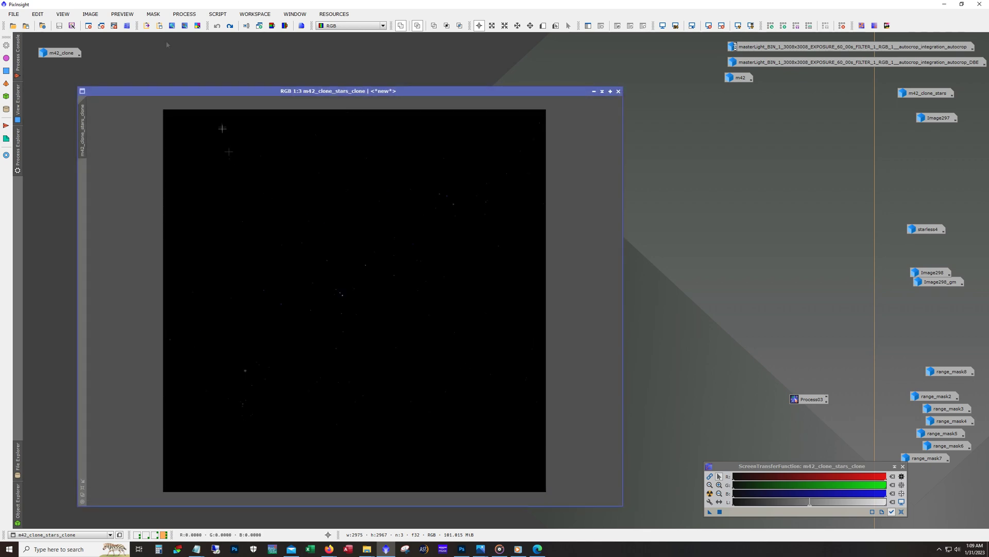
Redo the star stretches to restore the bright, bluish stars4 version.
left_click(230, 26)
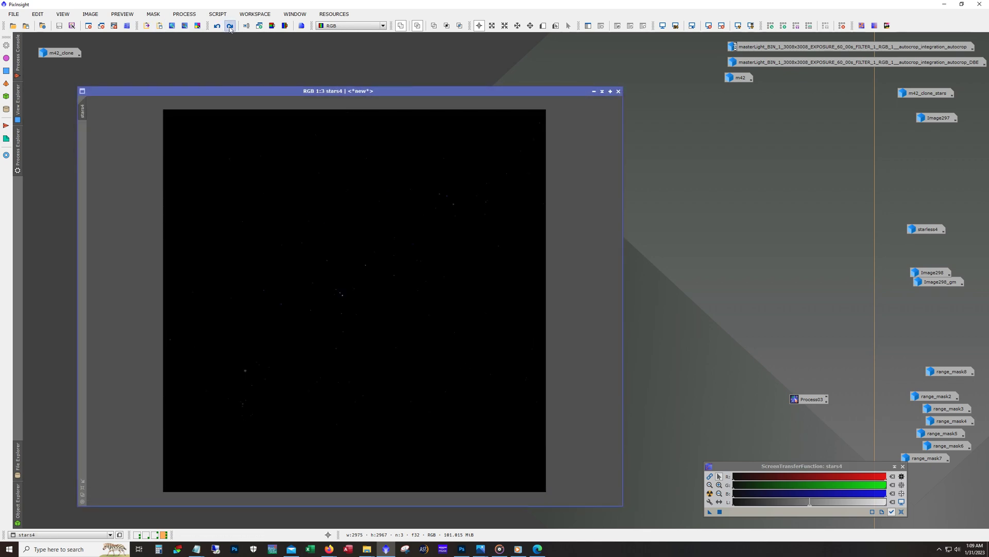
left_click(229, 26)
left_click(230, 29)
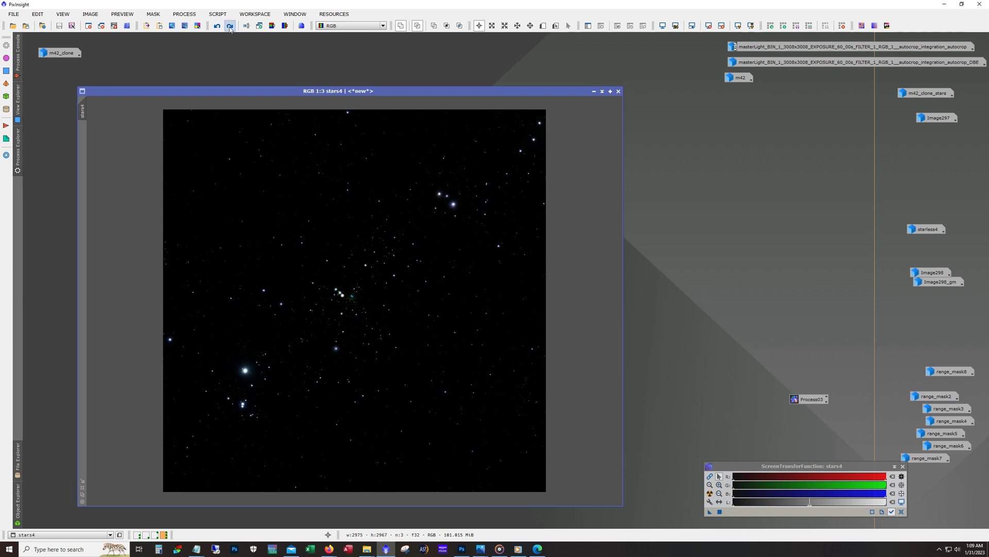
left_click(230, 29)
Zoom and pan around the stars4 star field to inspect the stars.
scroll(338, 256, "up", 2)
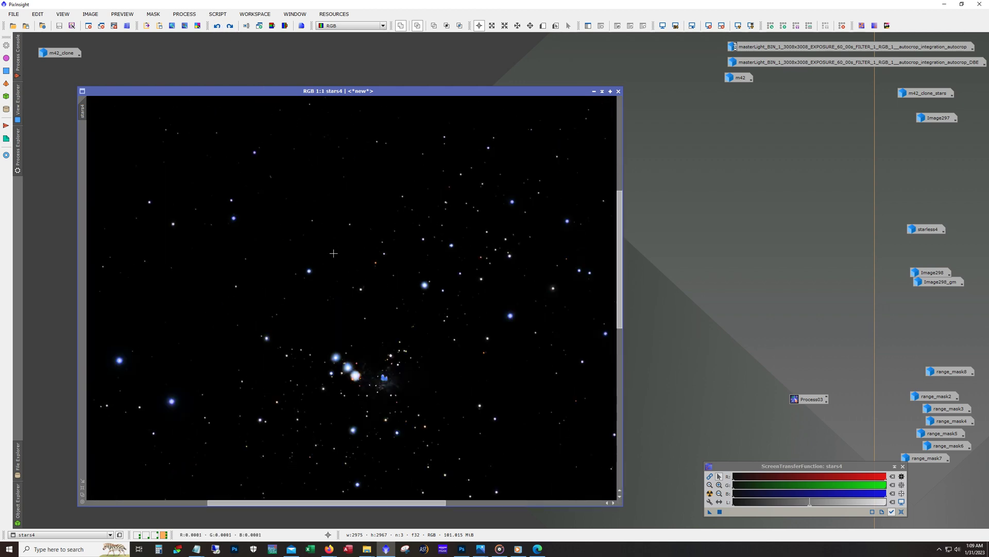
scroll(333, 253, "up", 1)
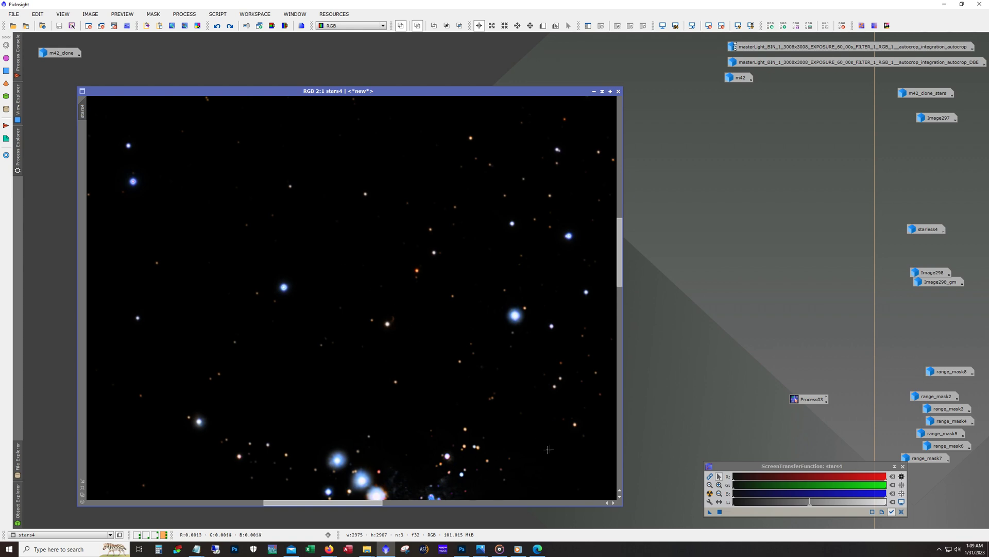
left_click_drag(620, 271, 627, 324)
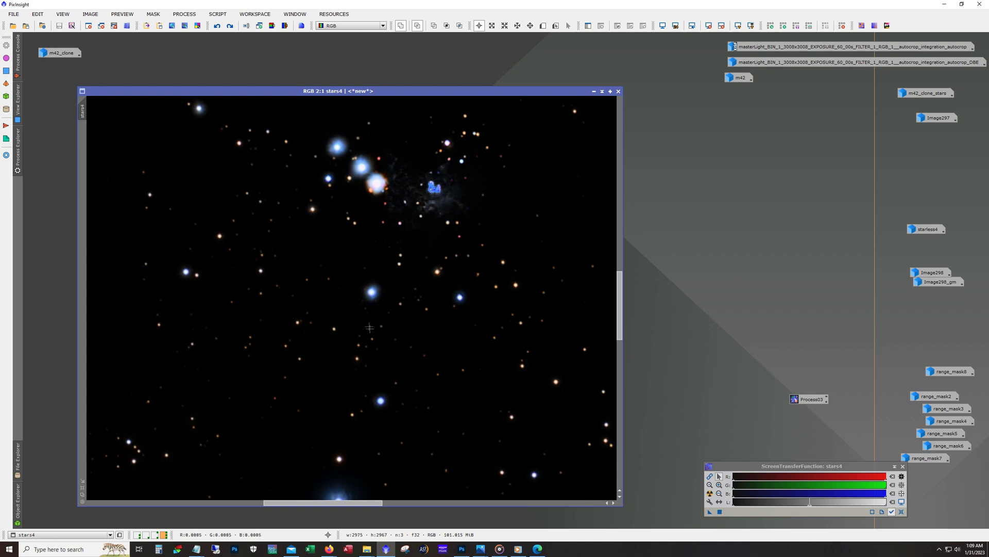
left_click_drag(620, 306, 620, 368)
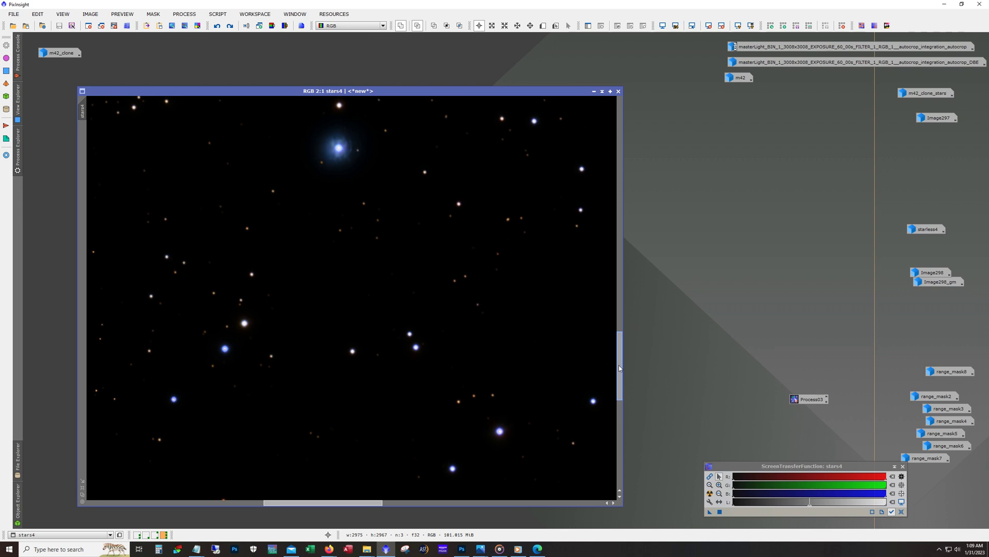
scroll(397, 378, "up", 1)
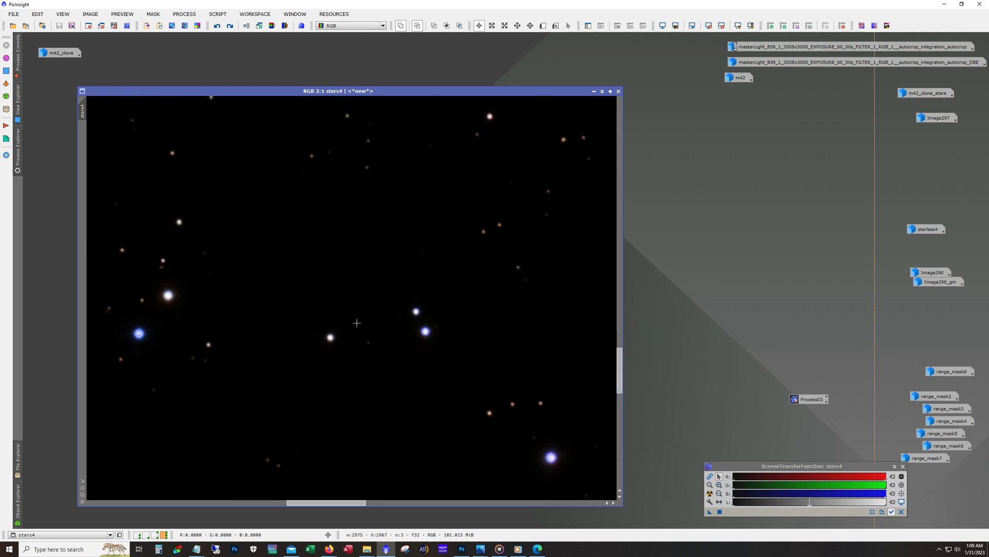
mouse_move(347, 503)
left_mouse_down()
mouse_move(253, 505)
mouse_move(306, 478)
left_mouse_up()
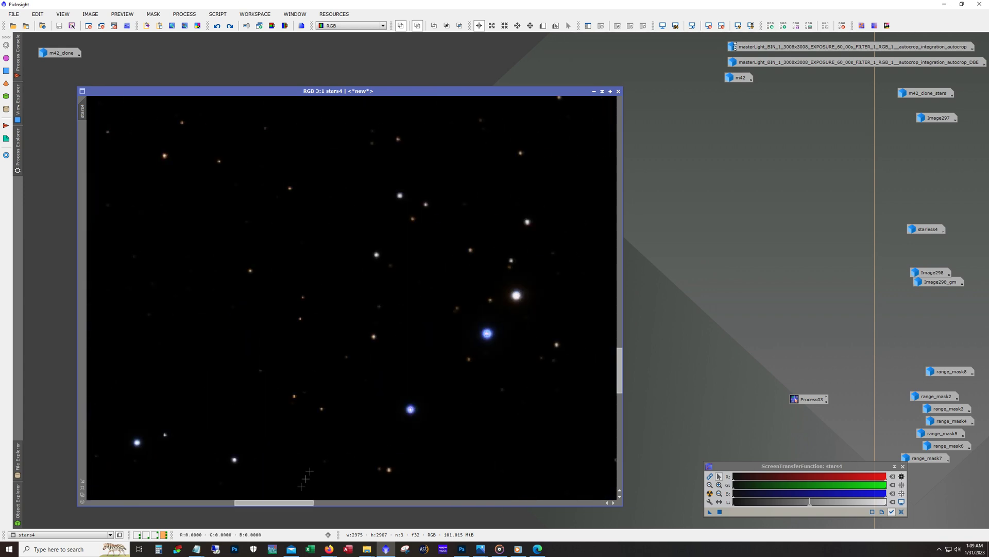
scroll(320, 359, "down", 3)
scroll(320, 359, "down", 2)
scroll(320, 359, "up", 1)
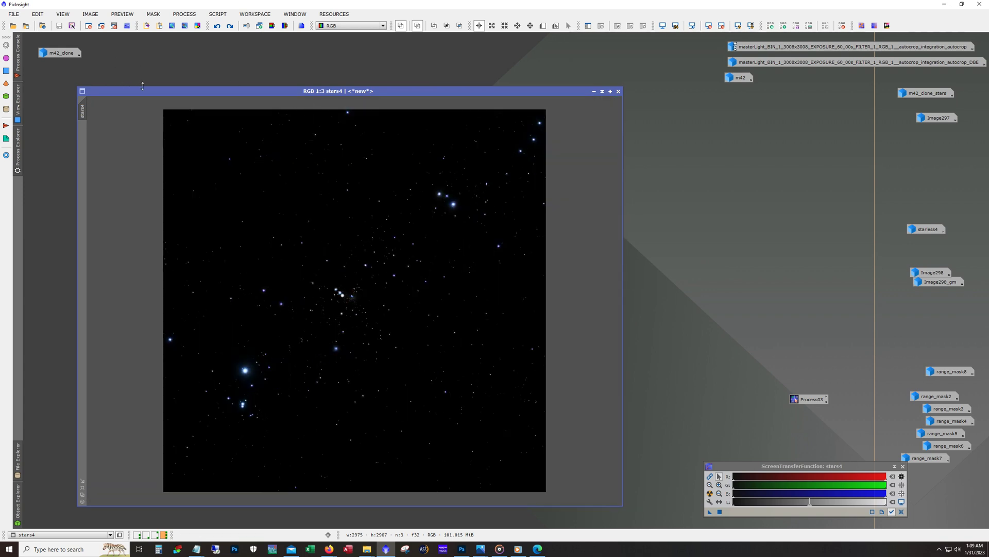
Make the stars4 window taller and set the view back to 1:2 zoom.
left_click_drag(143, 86, 143, 37)
scroll(383, 231, "up", 1)
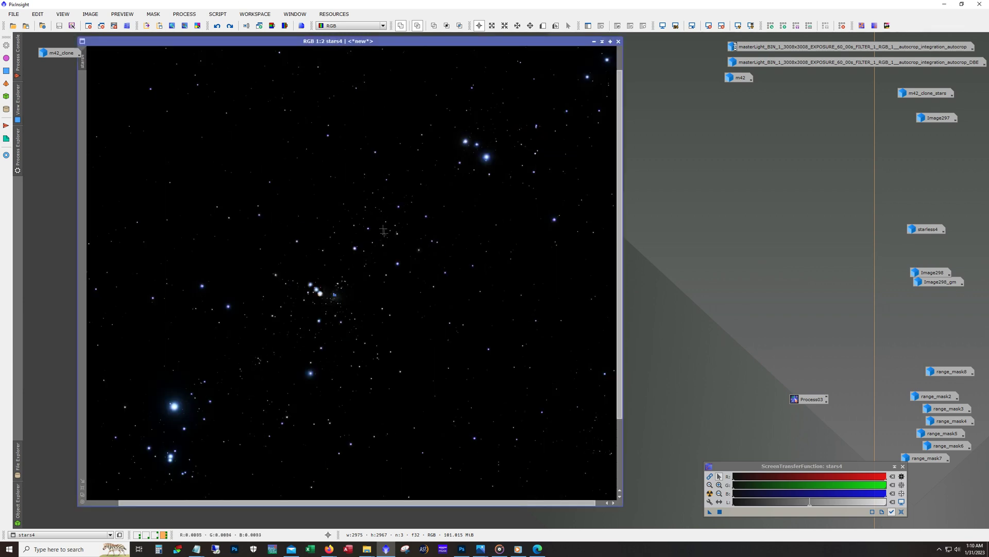
scroll(486, 503, "right", 1)
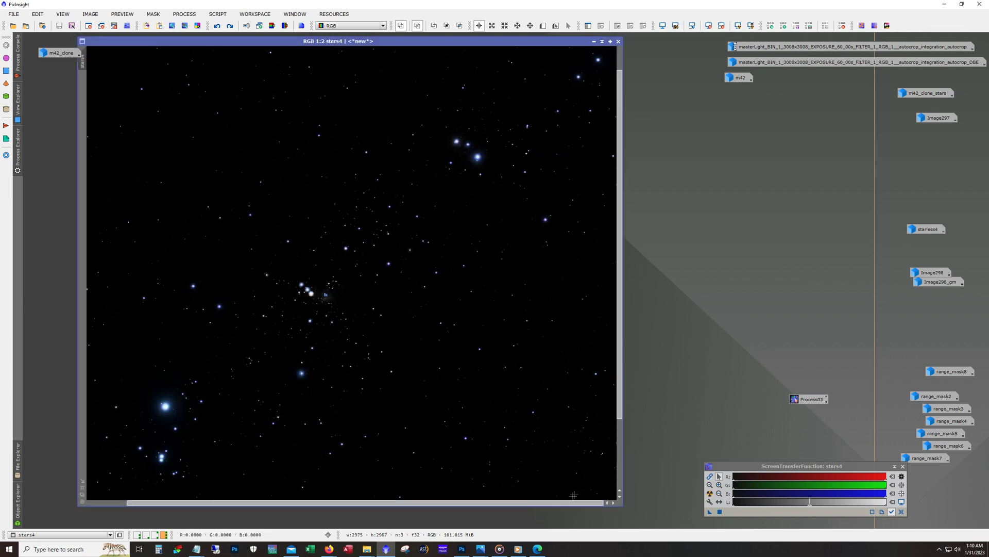
scroll(618, 416, "up", 3)
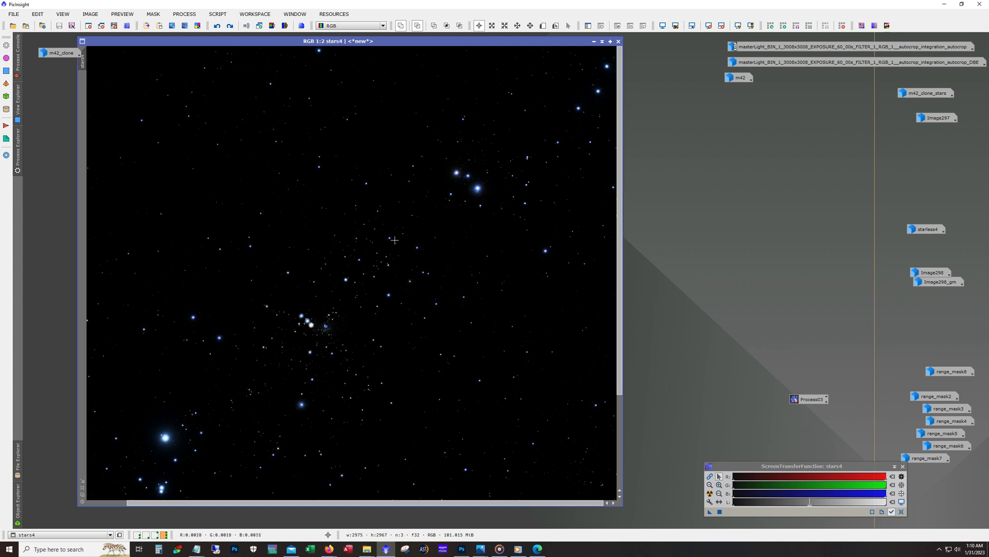
scroll(277, 326, "down", 1)
scroll(277, 325, "up", 1)
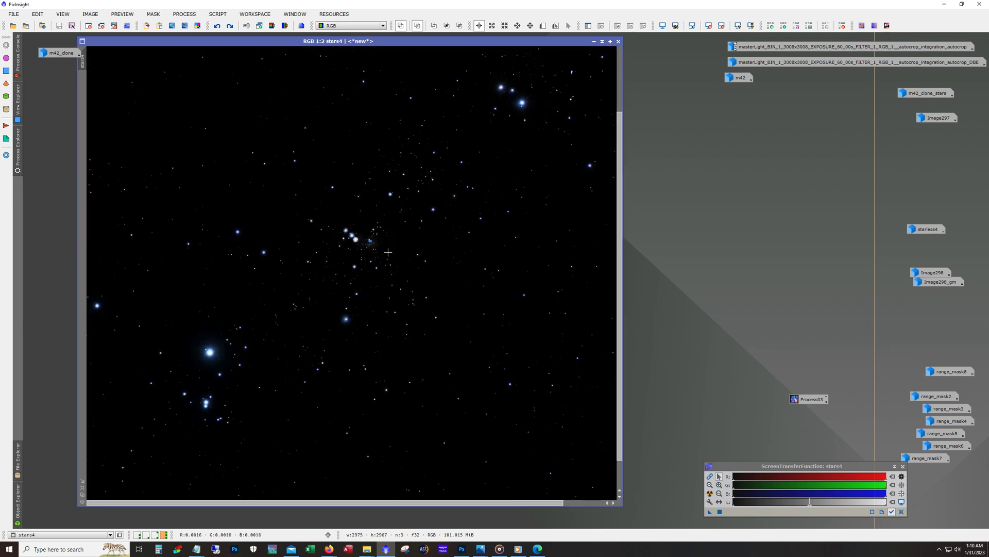
left_click(229, 26)
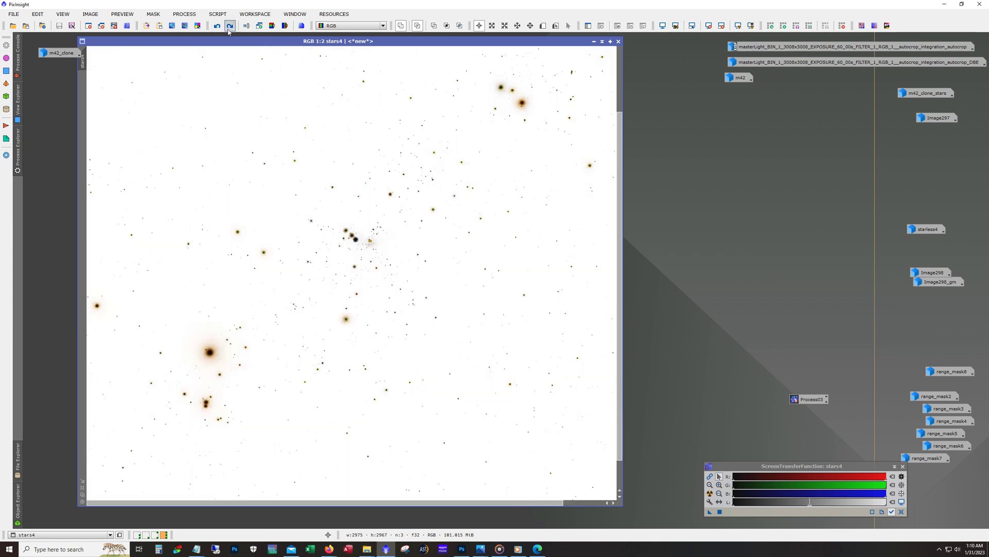
left_click(229, 30)
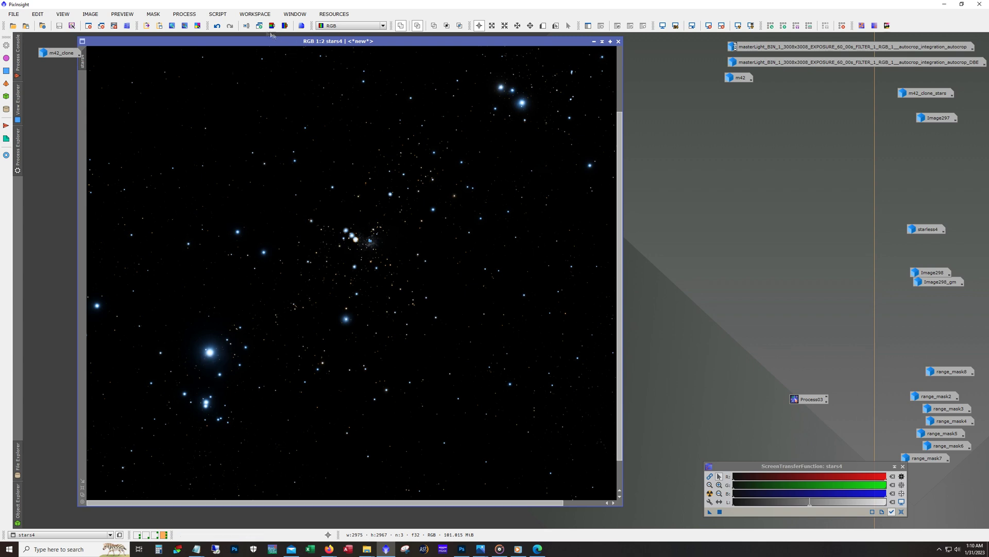
scroll(325, 237, "down", 1)
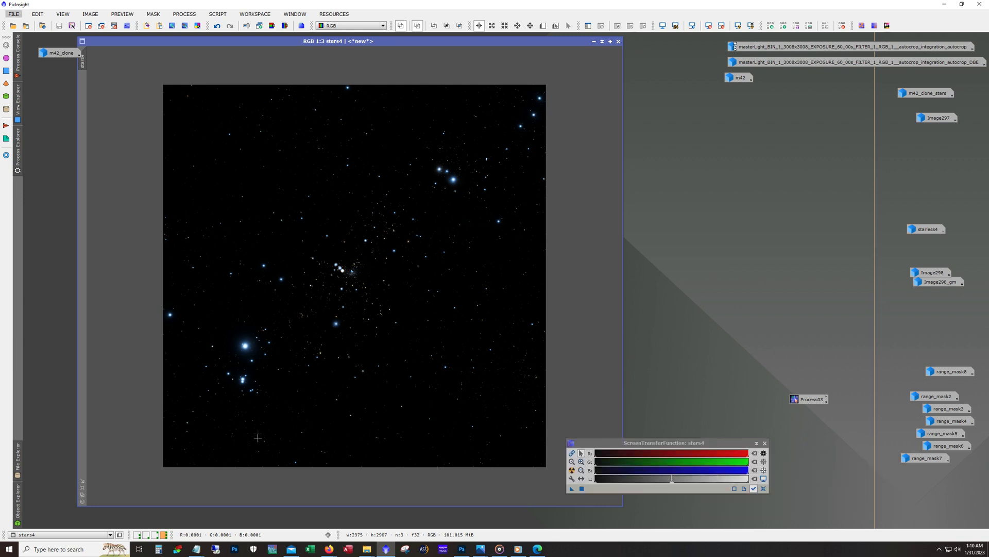
Switch to workspace 3, undo the noise reduction, and resize the nebula window to fit.
left_click(155, 536)
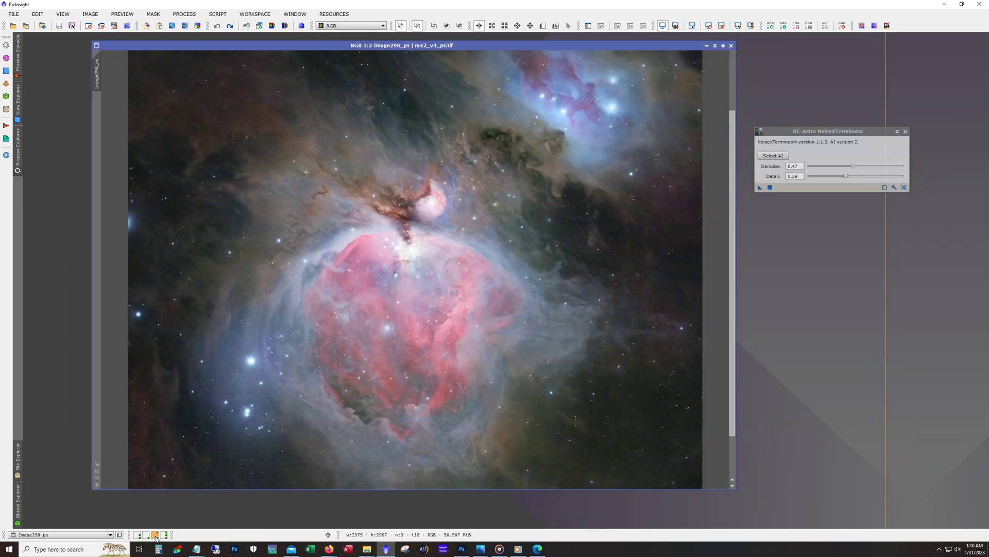
key("ctrl+z")
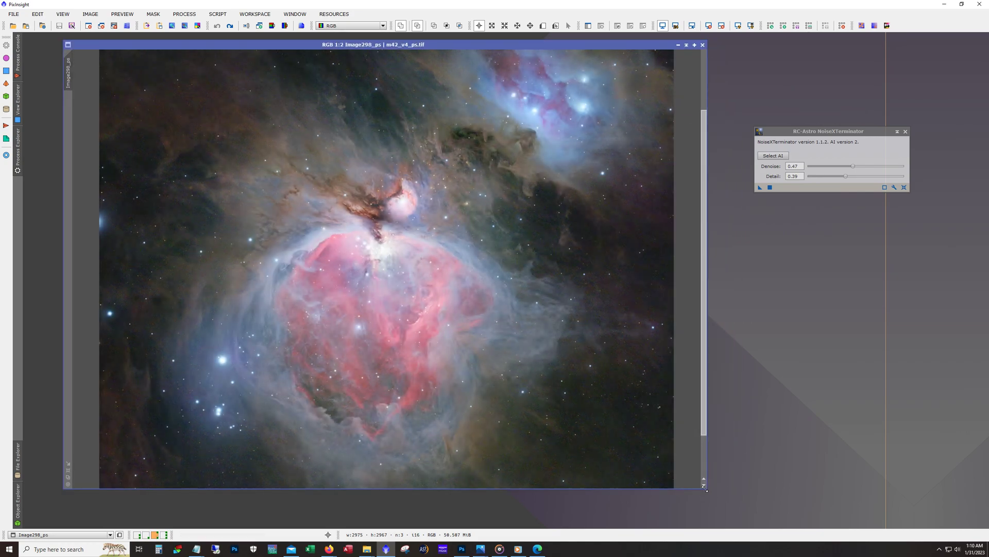
left_click_drag(705, 489, 720, 521)
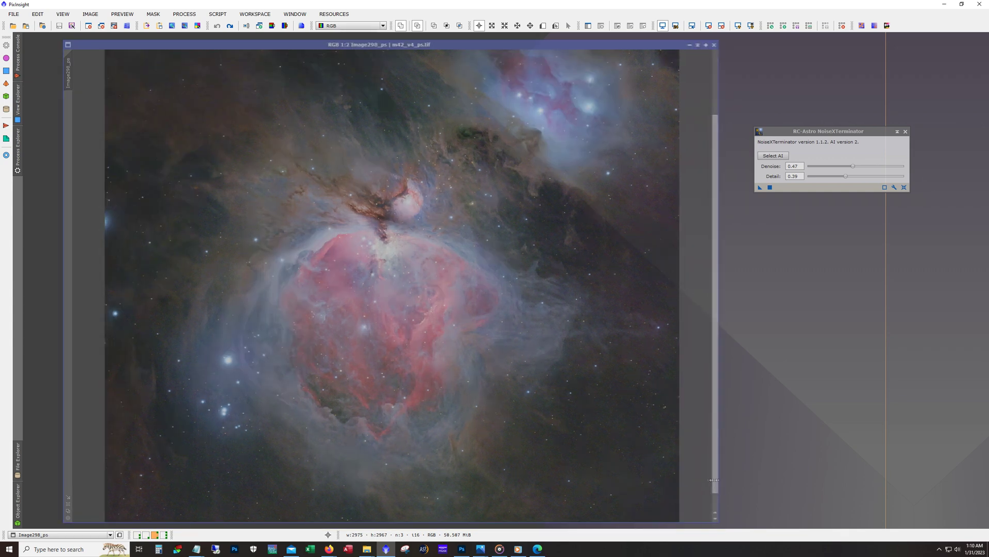
left_click_drag(713, 480, 682, 482)
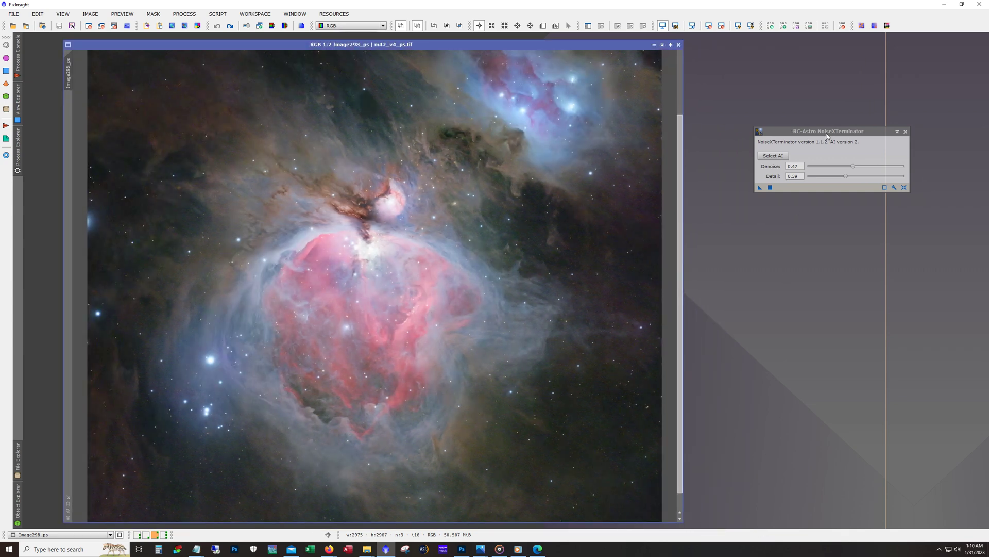
Place NoiseXTerminator beside the image, redo the noise reduction, and zoom to 2:1.
left_click_drag(789, 129, 825, 157)
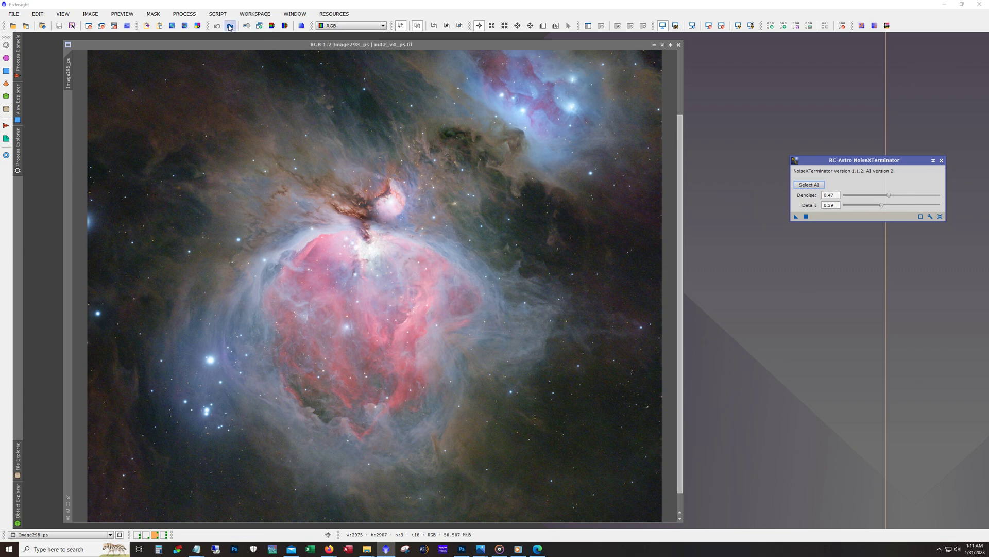
mouse_move(884, 162)
left_mouse_down()
mouse_move(826, 123)
mouse_move(806, 90)
left_mouse_up()
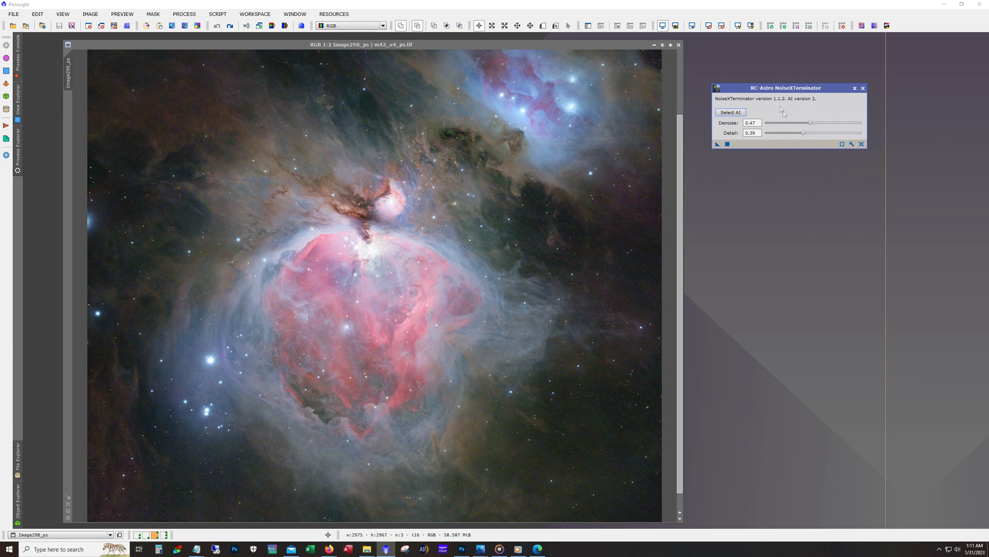
left_click_drag(768, 91, 806, 102)
left_click(231, 24)
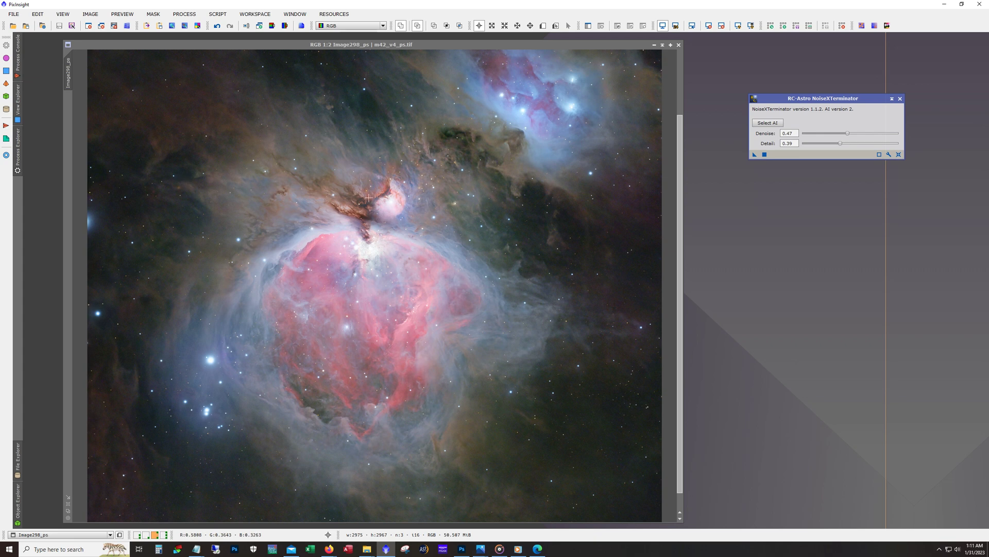
scroll(369, 197, "up", 2)
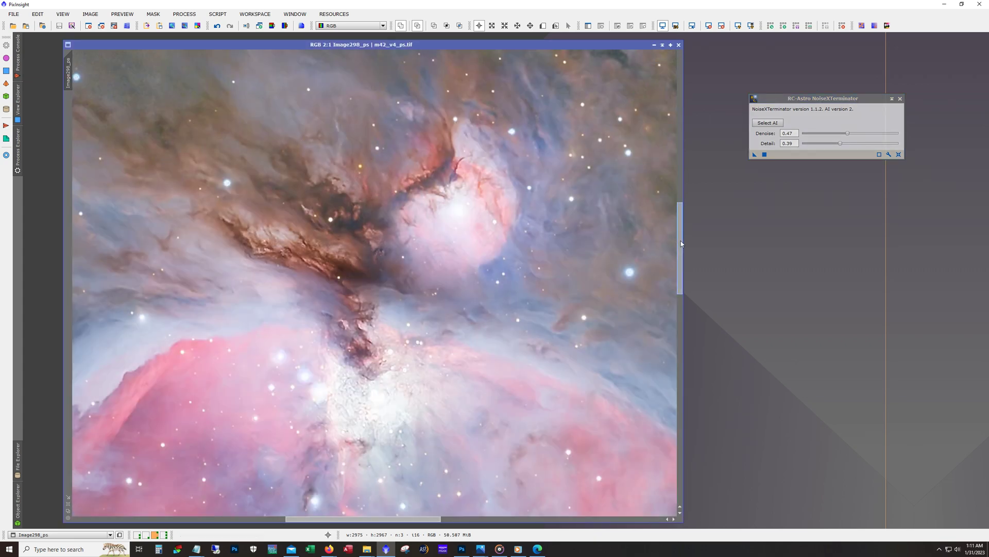
left_click_drag(682, 240, 675, 86)
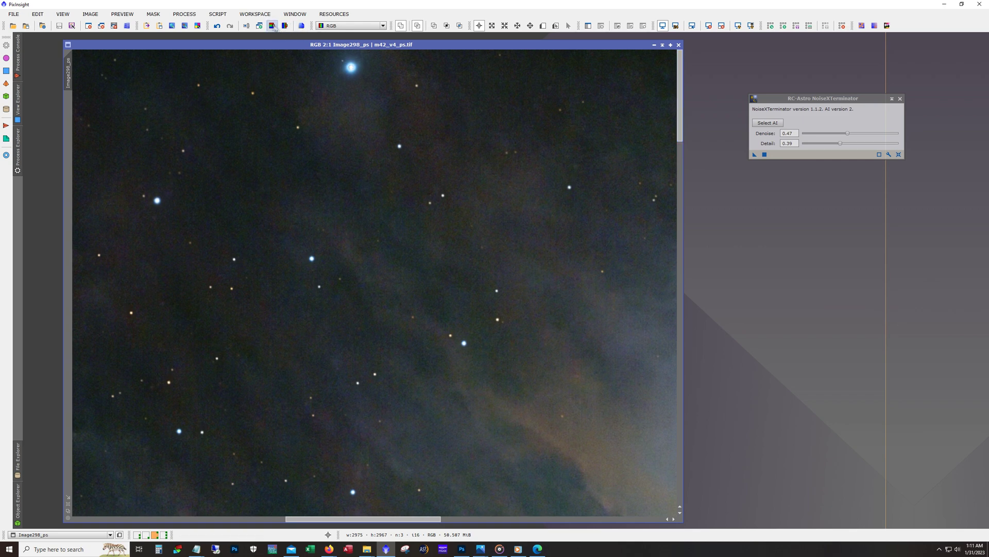
Toggle NoiseXTerminator off and back on to compare the nebula with and without it.
left_click(218, 25)
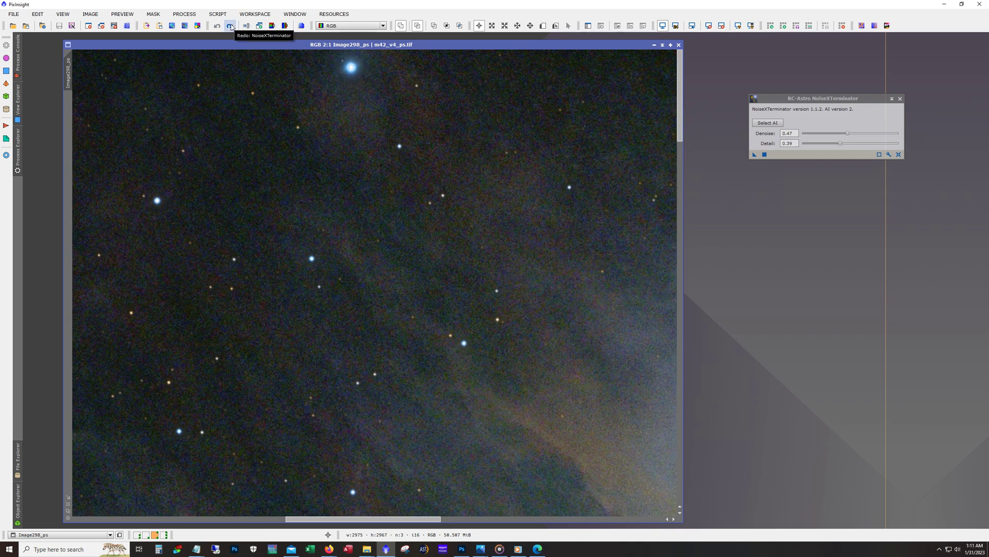
left_click(230, 26)
scroll(268, 270, "down", 1)
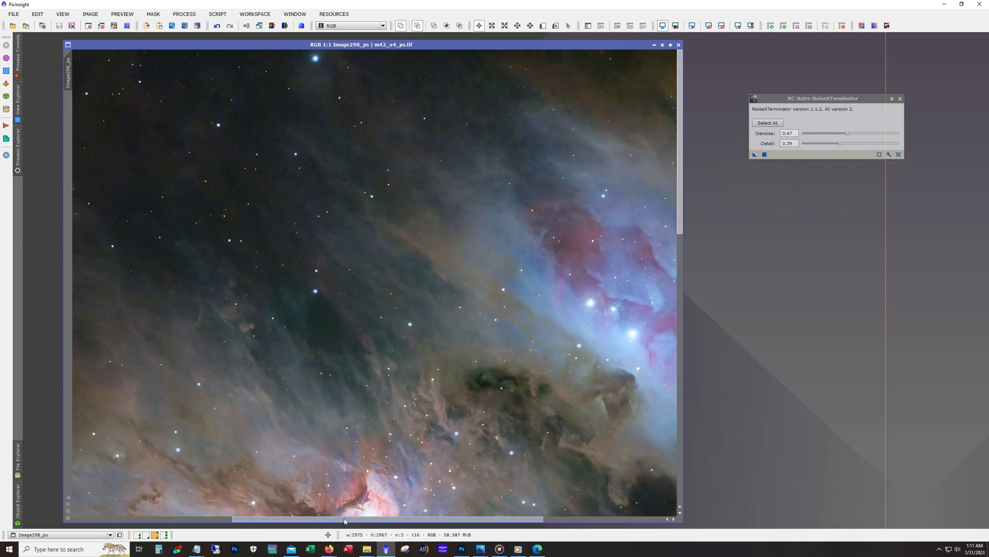
left_click_drag(350, 519, 471, 525)
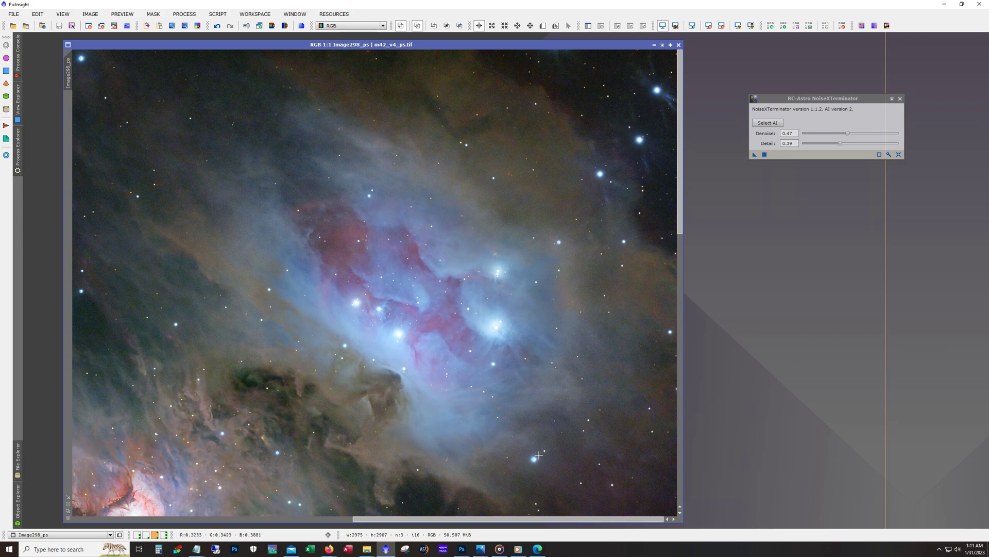
Inspect the Running Man detail up close, then undo NoiseXTerminator and view the whole nebula.
scroll(525, 423, "up", 1)
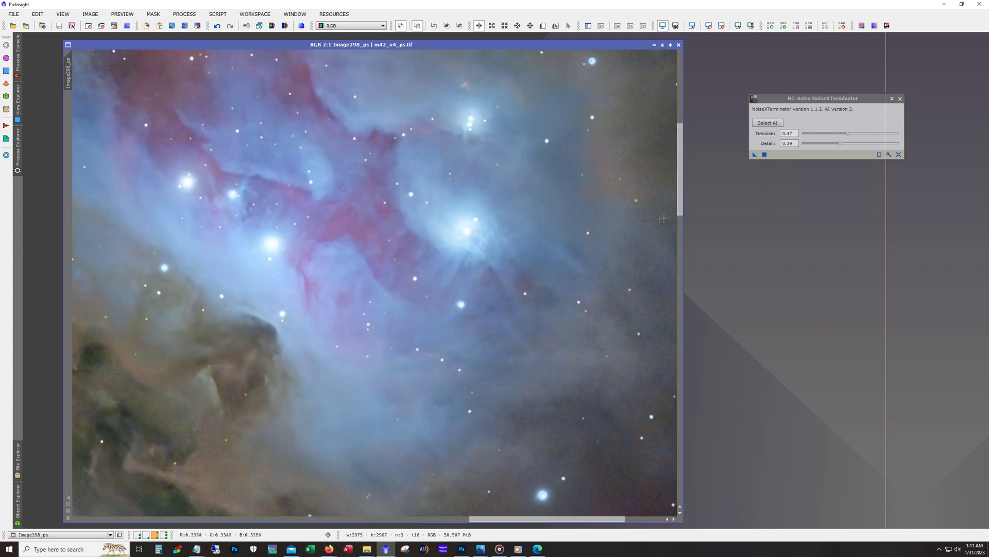
left_click_drag(680, 206, 679, 183)
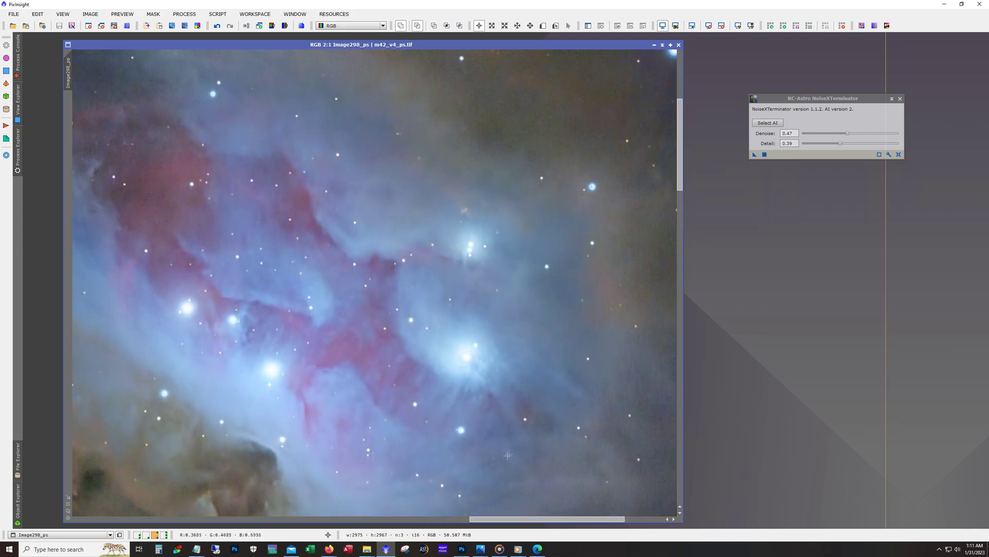
left_click_drag(536, 518, 508, 519)
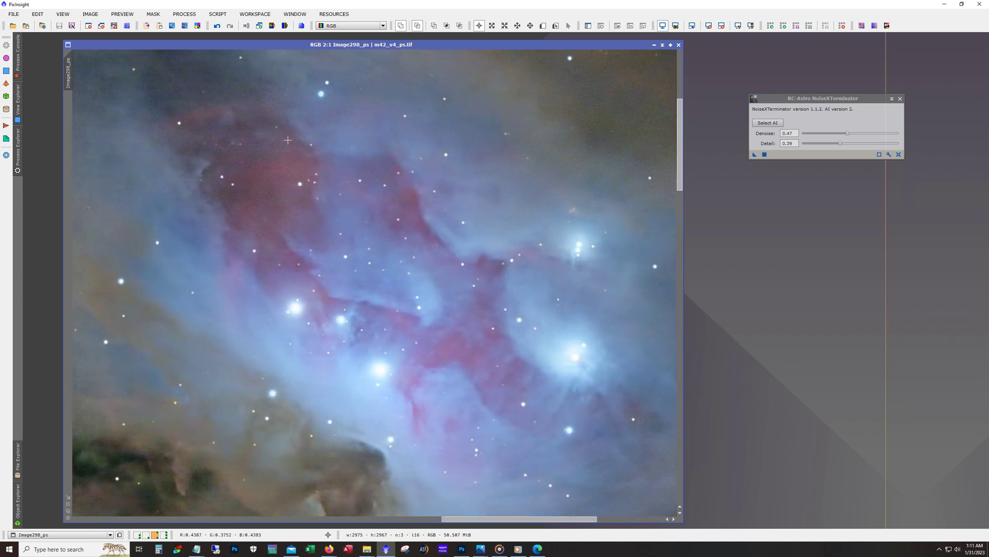
left_click(217, 27)
scroll(301, 327, "down", 3)
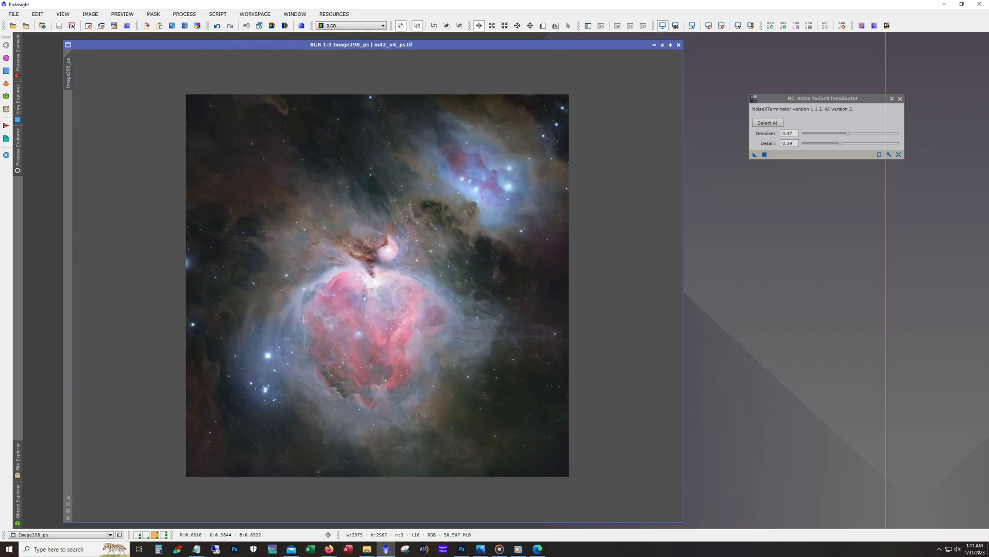